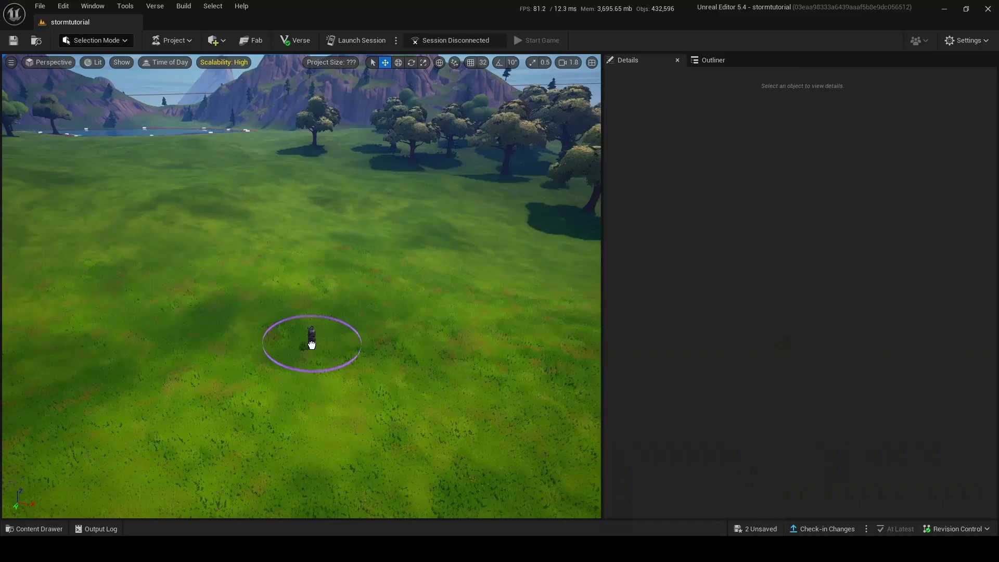
Examine the Advanced Storm Controller and the Advanced Storm Controller Beacon, comparing their options and viewing each device up close
left_click(52, 529)
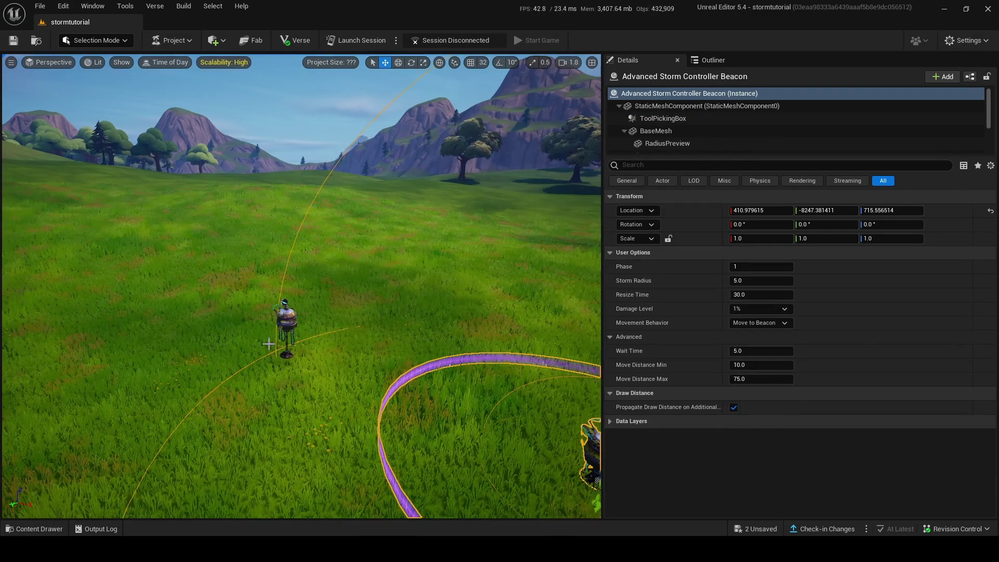
left_click(283, 328)
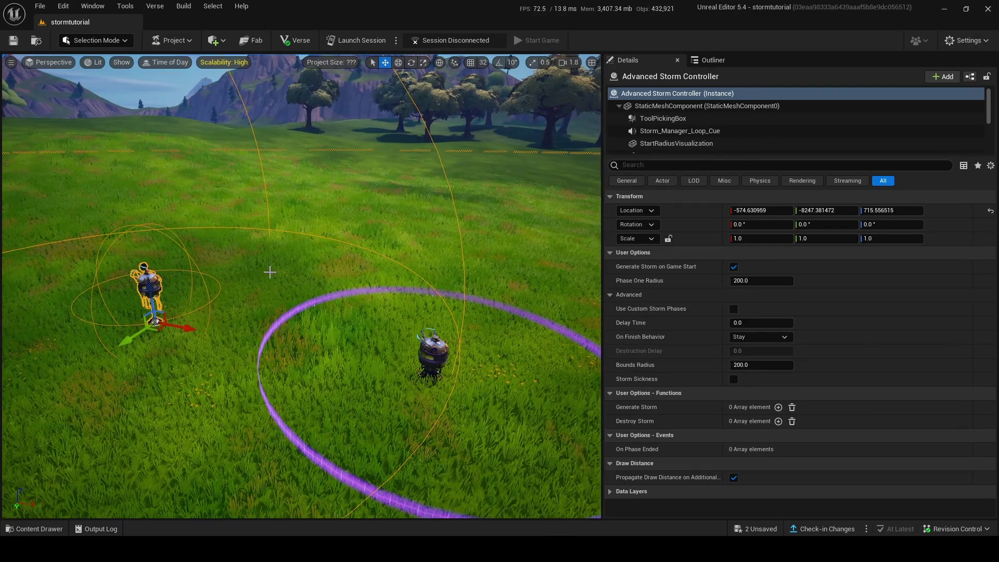
left_click(442, 358)
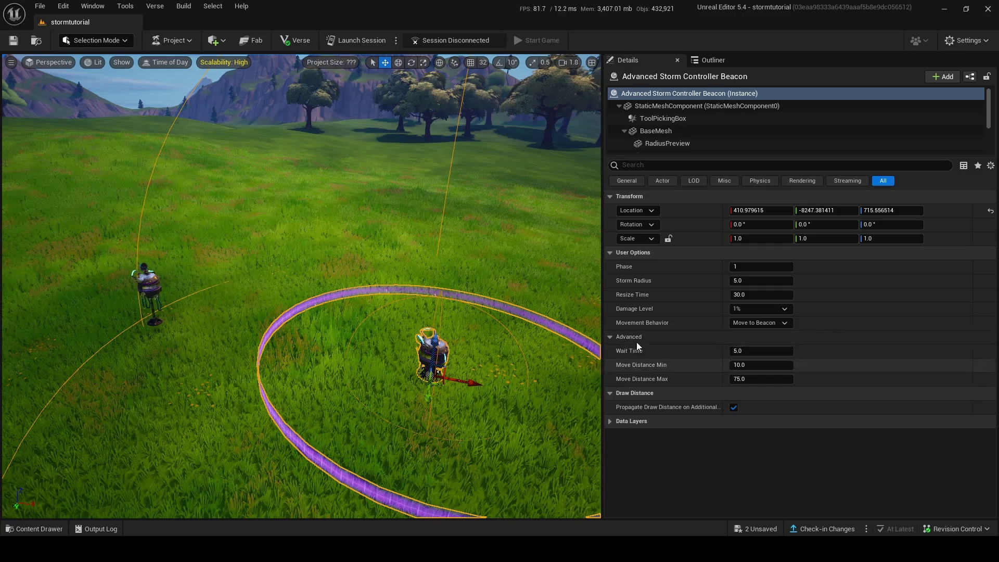
left_click(151, 292)
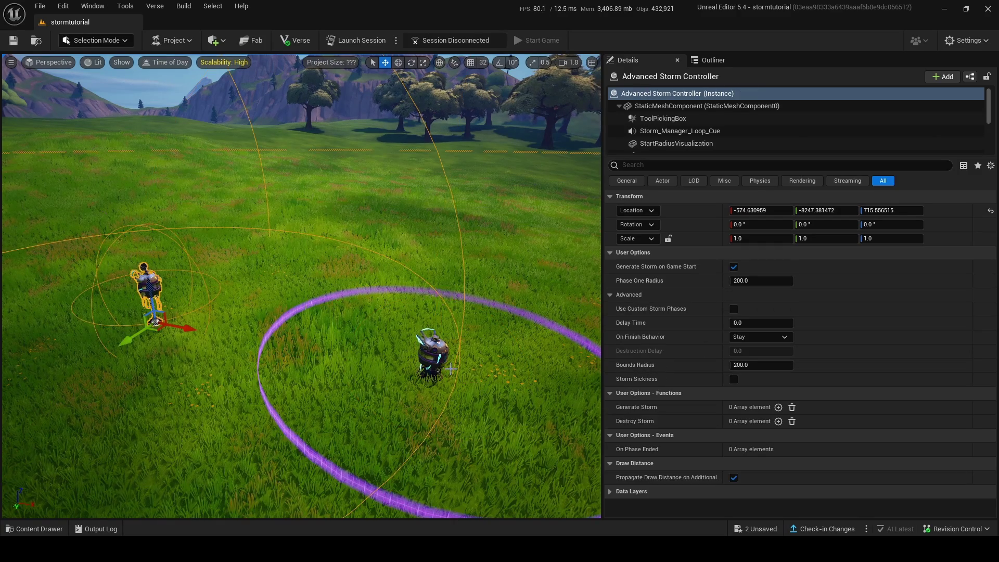
left_click(440, 364)
left_click(151, 291)
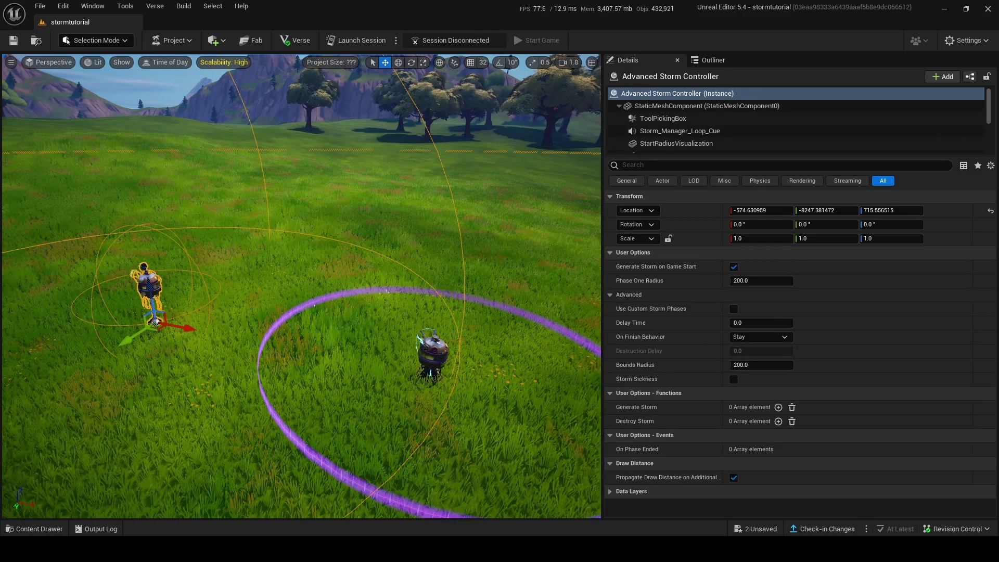
left_click(431, 354)
key("f")
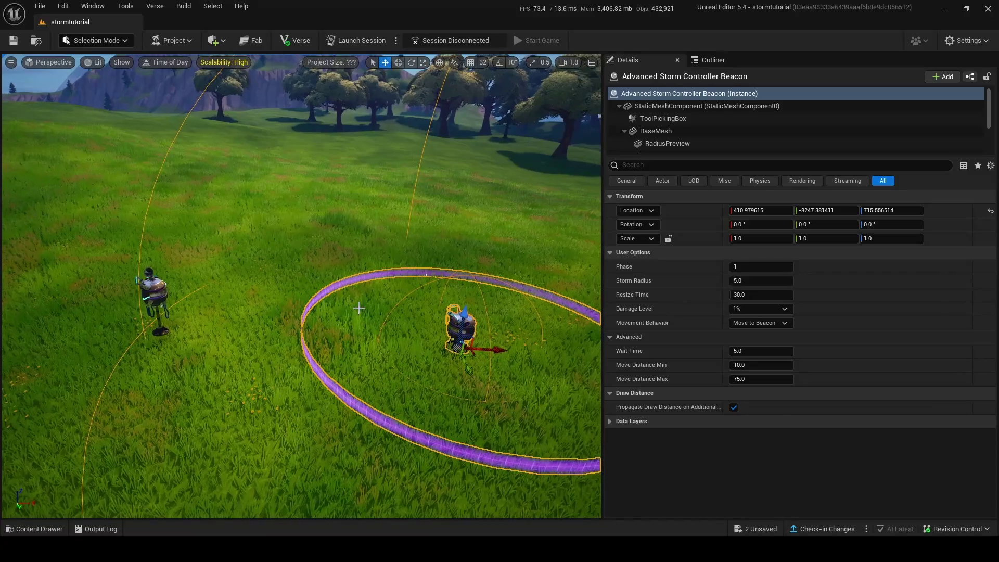
left_click(151, 302)
key("f")
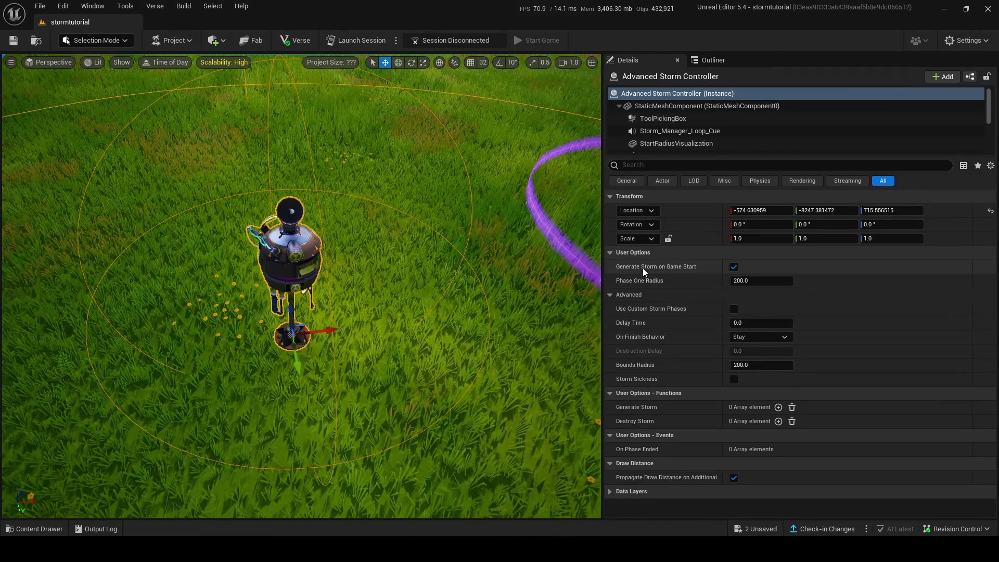
Review the controller's Generate Storm on Game Start option and the beacon's Phase setting, viewing both devices in the level
left_click(735, 267)
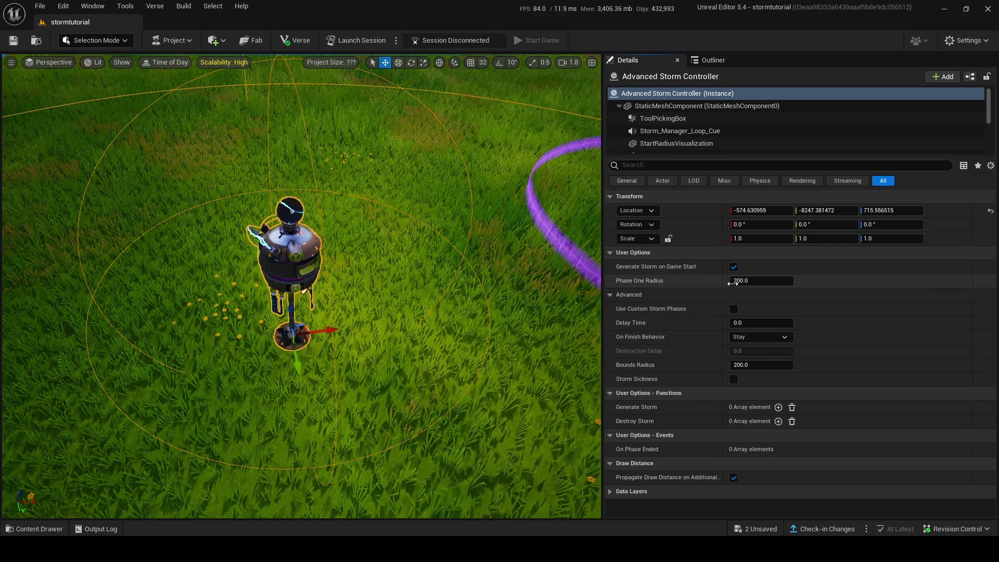
right_click(227, 194)
key("s")
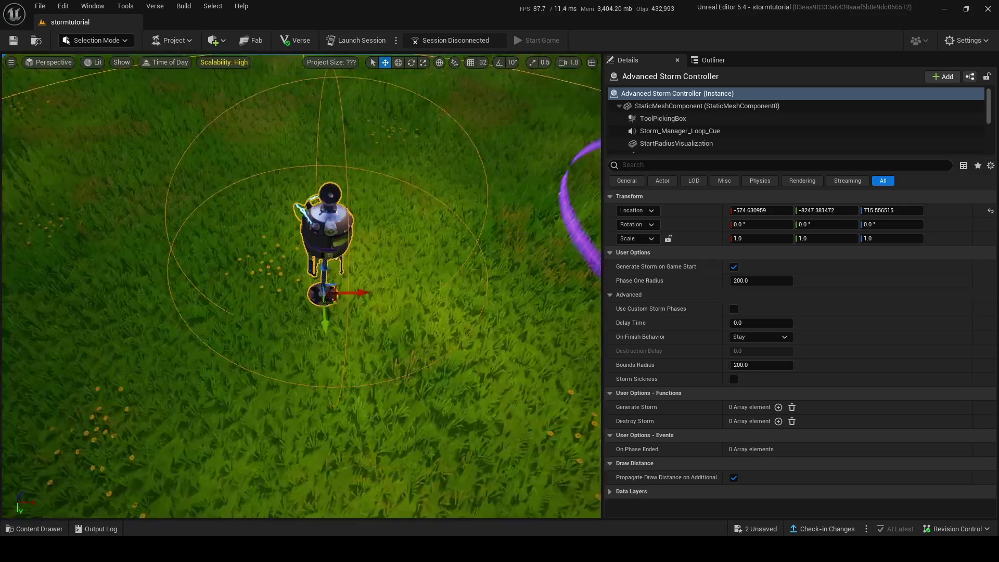
scroll(227, 194, "up", 8)
key("w")
key("w")
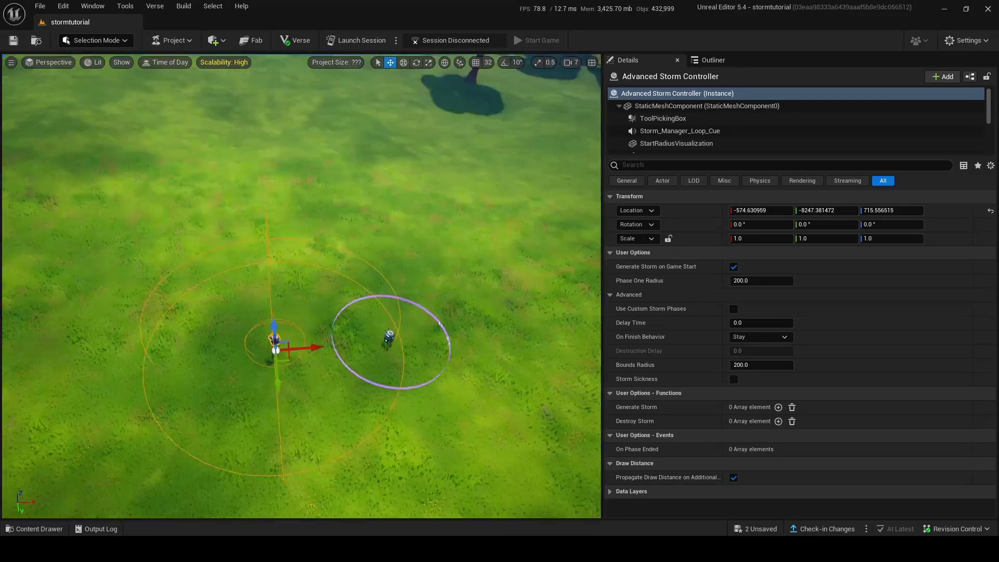
scroll(228, 194, "down", 5)
key("s")
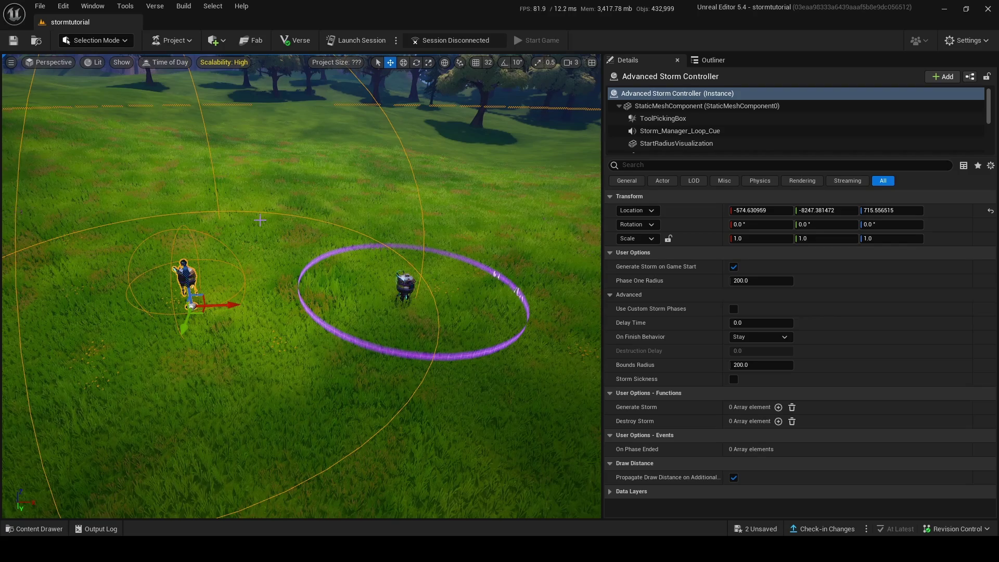
scroll(260, 219, "up", 1)
left_click(409, 286)
left_click_drag(739, 267, 765, 267)
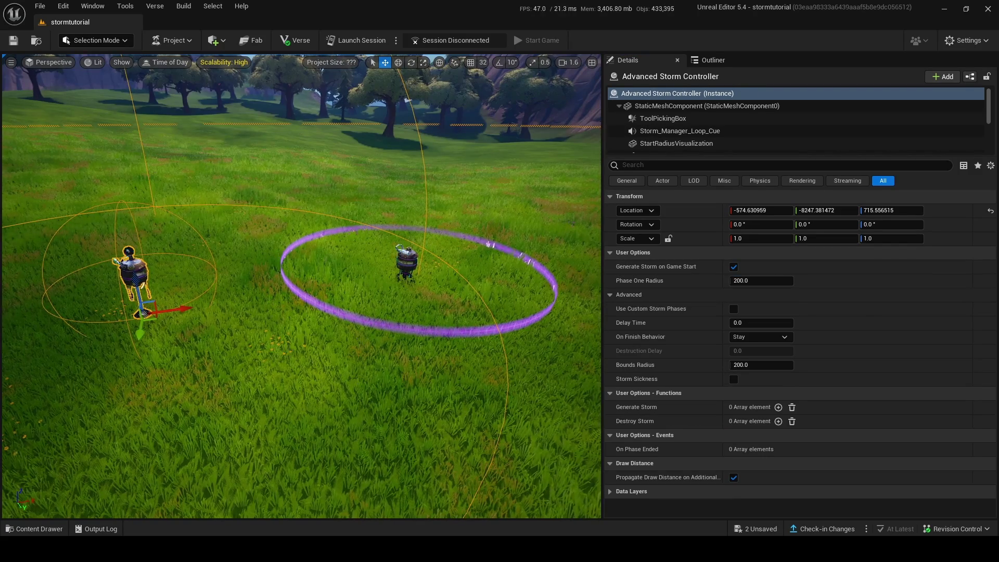
Set the Advanced Storm Controller's Phase One Radius to 600 and check the storm circle against the island
scroll(287, 351, "up", 4)
key("s")
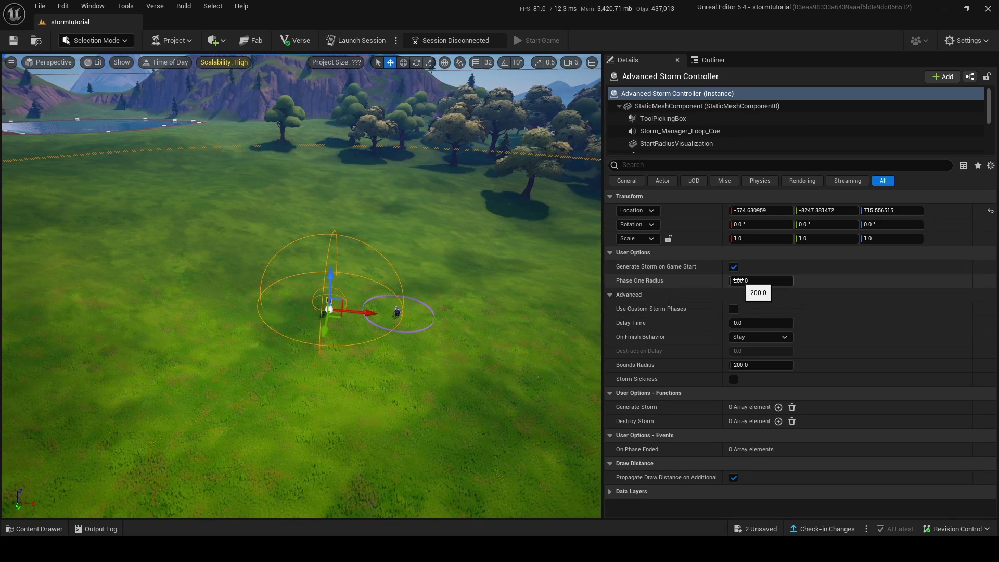
key("w")
left_click_drag(420, 341, 468, 333)
key("s")
scroll(442, 330, "down", 1)
key("w")
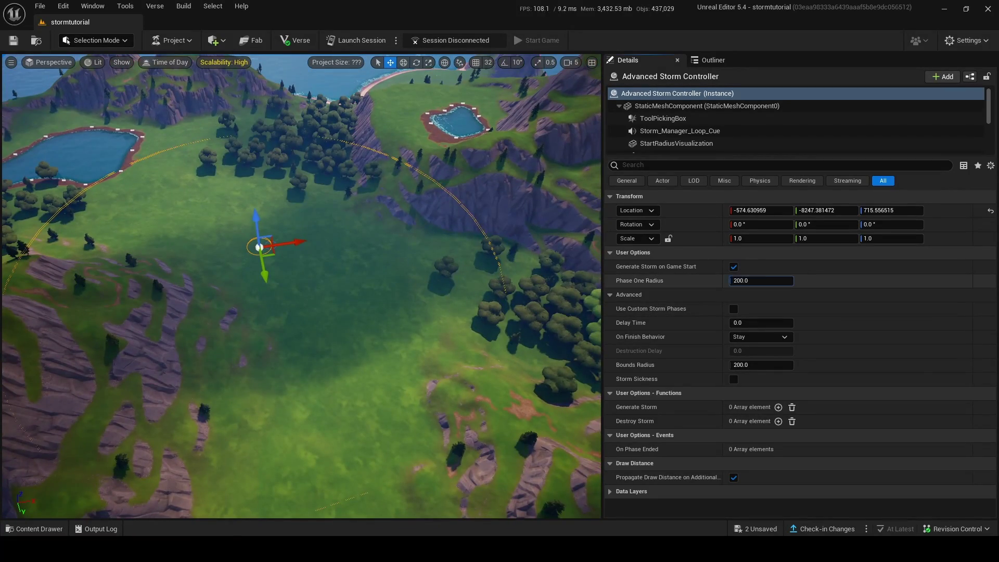
left_click_drag(411, 286, 499, 250)
left_click(765, 280)
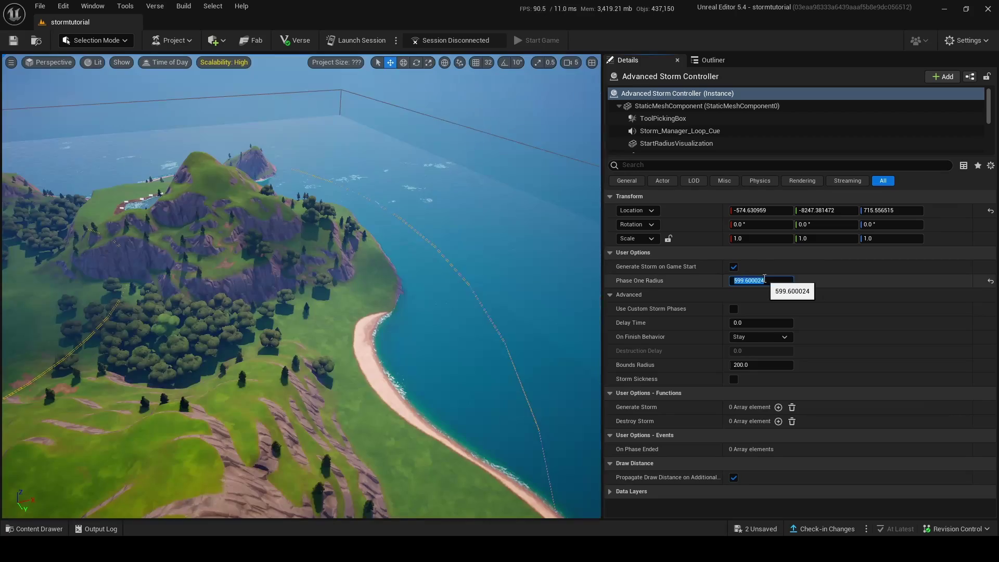
left_click_drag(448, 284, 469, 307)
key("w")
key("w")
key("d")
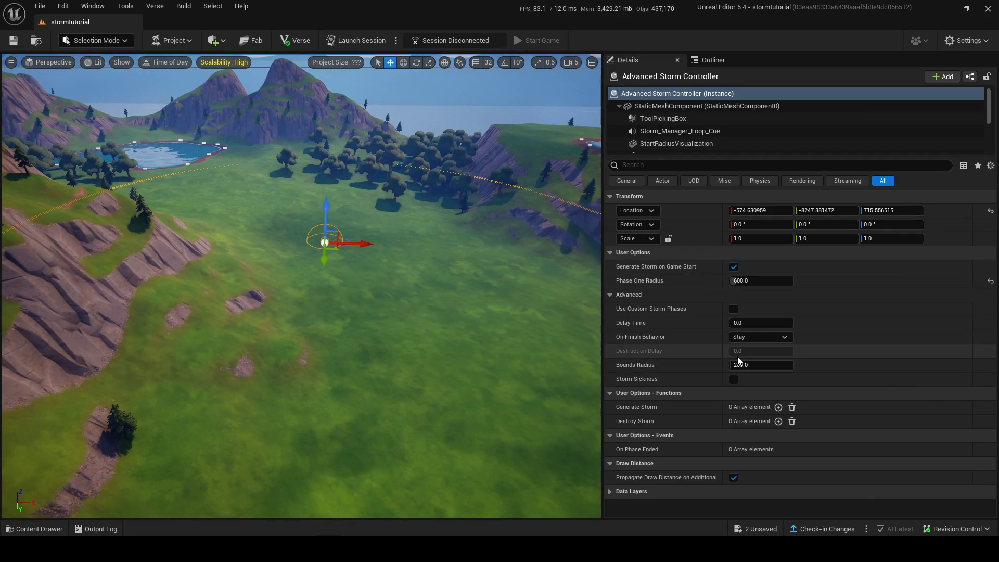
Set the Advanced Storm Controller's Bounds Radius to 610, slightly larger than the phase one storm
key("s")
left_click_drag(468, 323, 476, 299)
key("d")
key("w")
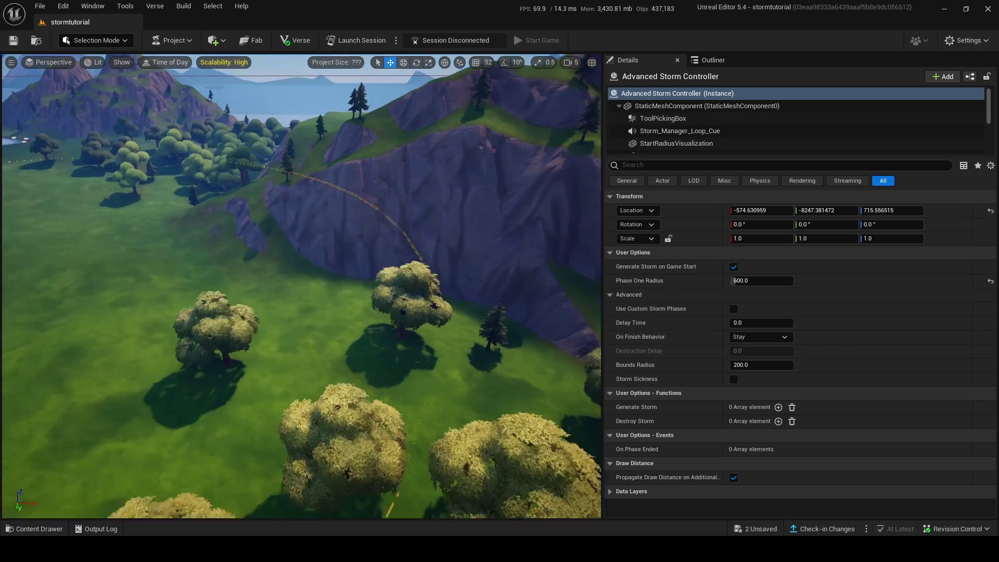
scroll(476, 299, "down", 1)
key("s")
key("w")
left_click_drag(406, 292, 347, 266)
key("s")
key("s")
key("w")
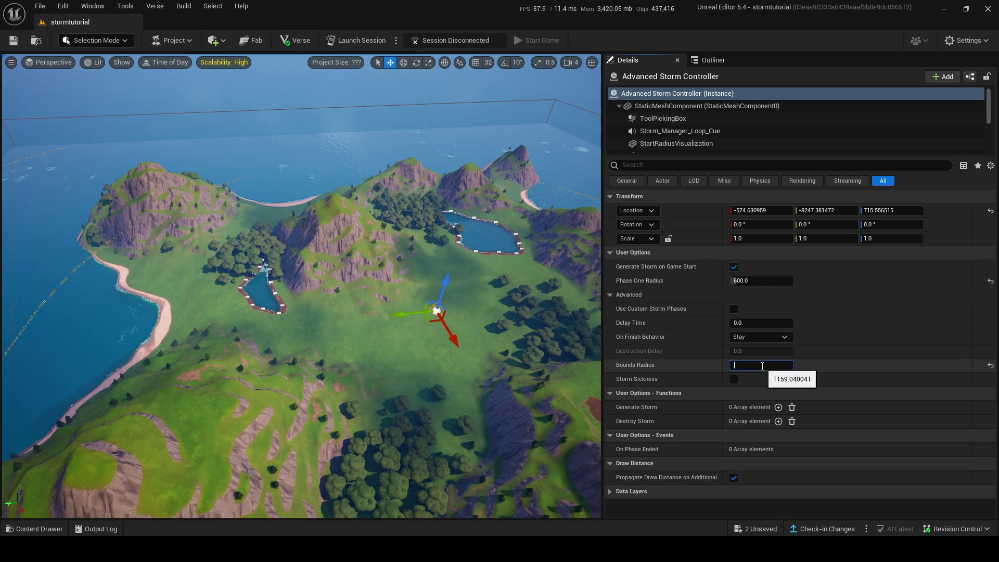
key("w")
left_click_drag(448, 312, 431, 338)
key("w")
key("w")
Review the options of the Advanced Storm Controller Beacon and survey the surrounding island terrain
left_click(429, 313)
left_click(739, 323)
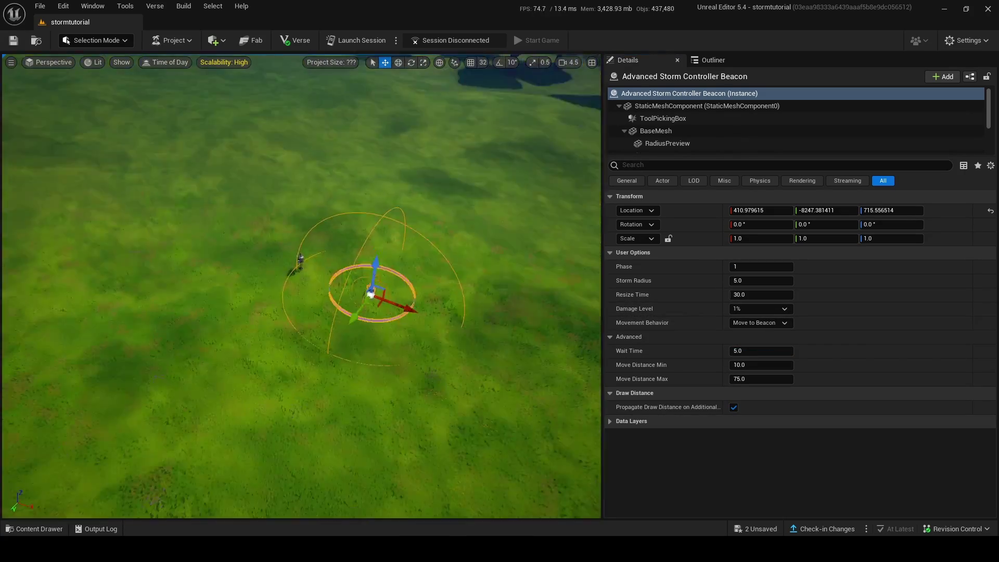
key("s")
key("w")
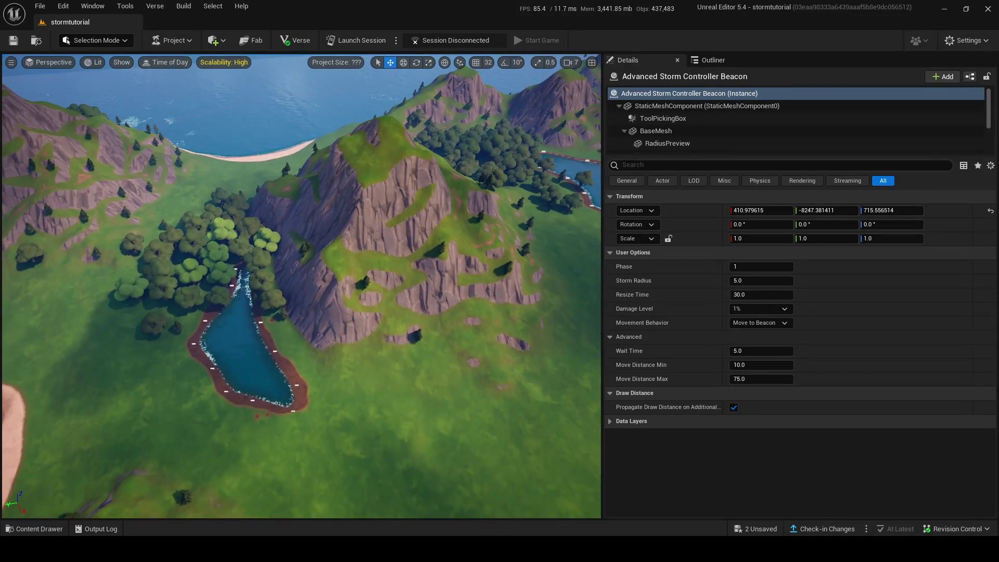
scroll(302, 286, "down", 3)
key("s")
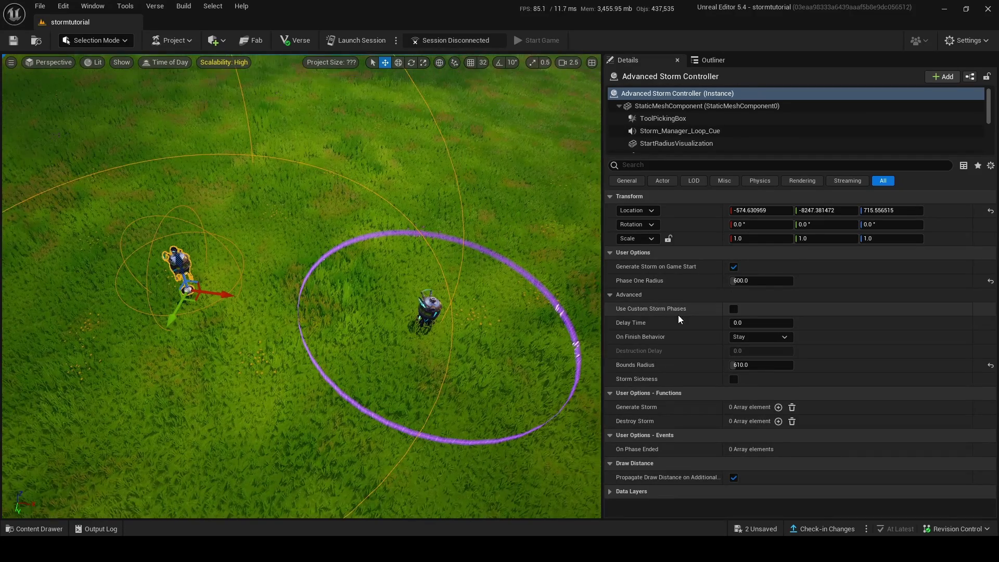
Read the description of Use Custom Storm Phases and enable the option on the Advanced Storm Controller
mouse_move(661, 311)
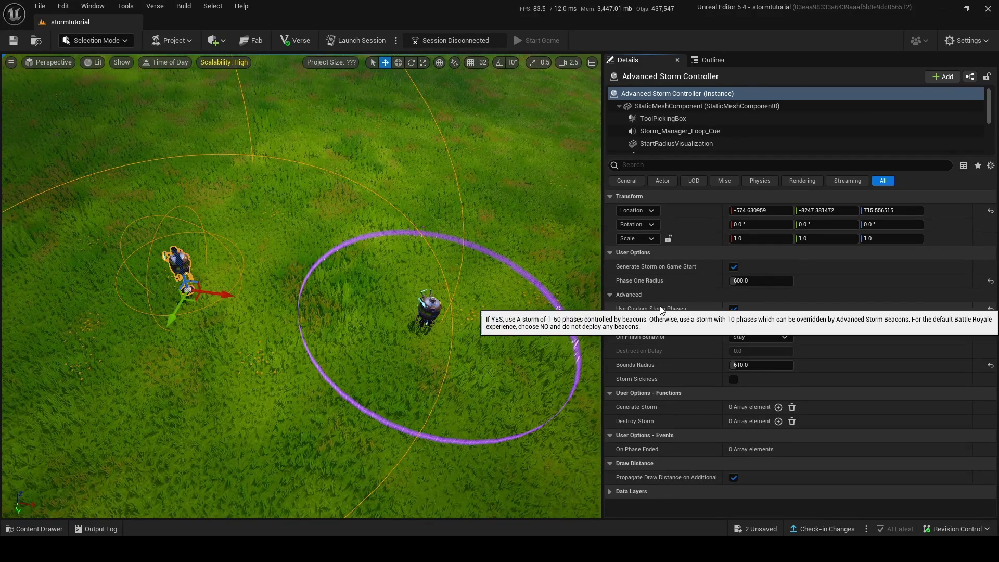
left_click(734, 309)
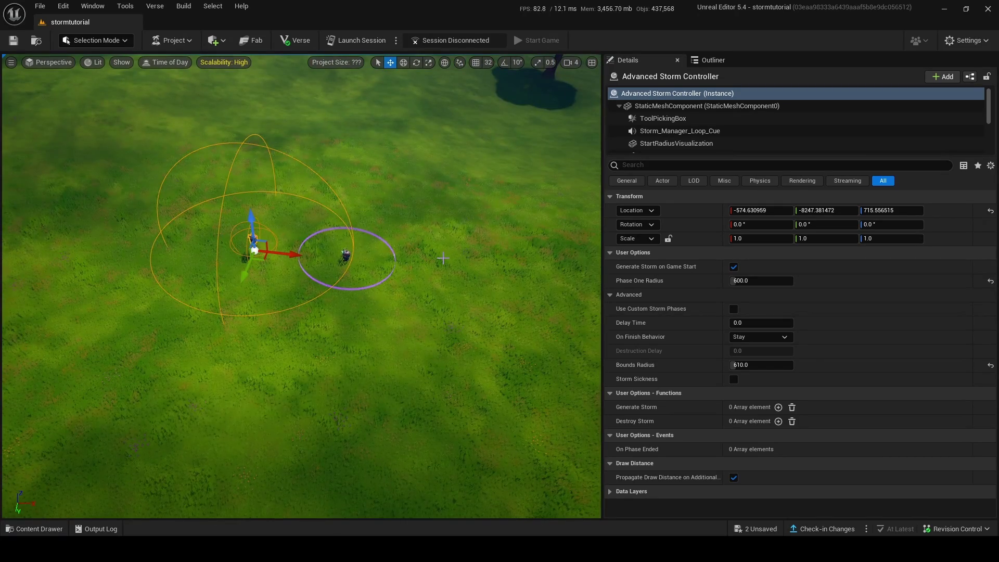
left_click(734, 309)
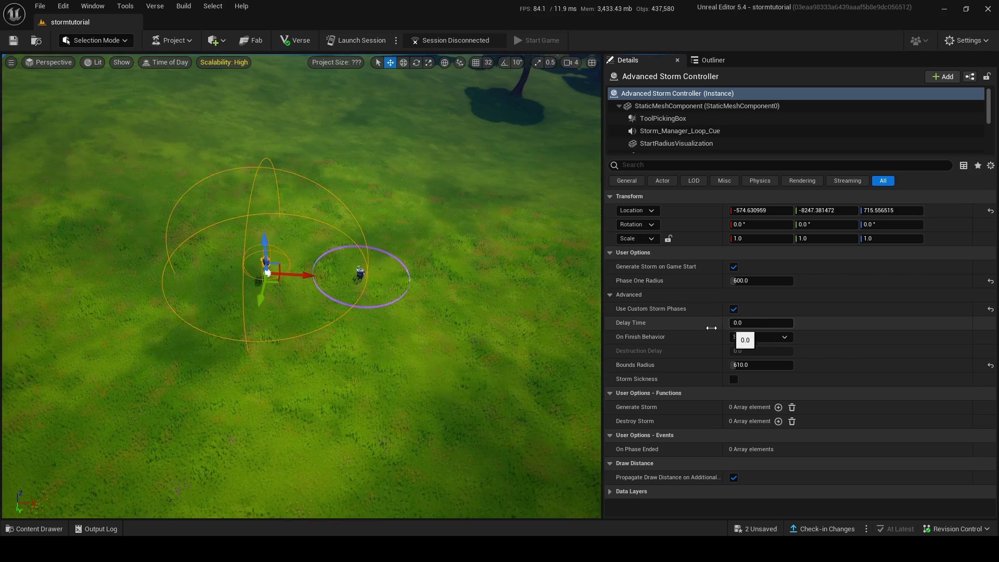
Try a Delay Time of 28.8 on the Advanced Storm Controller while viewing the storm boundary over the water
left_click_drag(499, 292, 301, 244)
scroll(333, 260, "up", 1)
left_click_drag(752, 323, 766, 323)
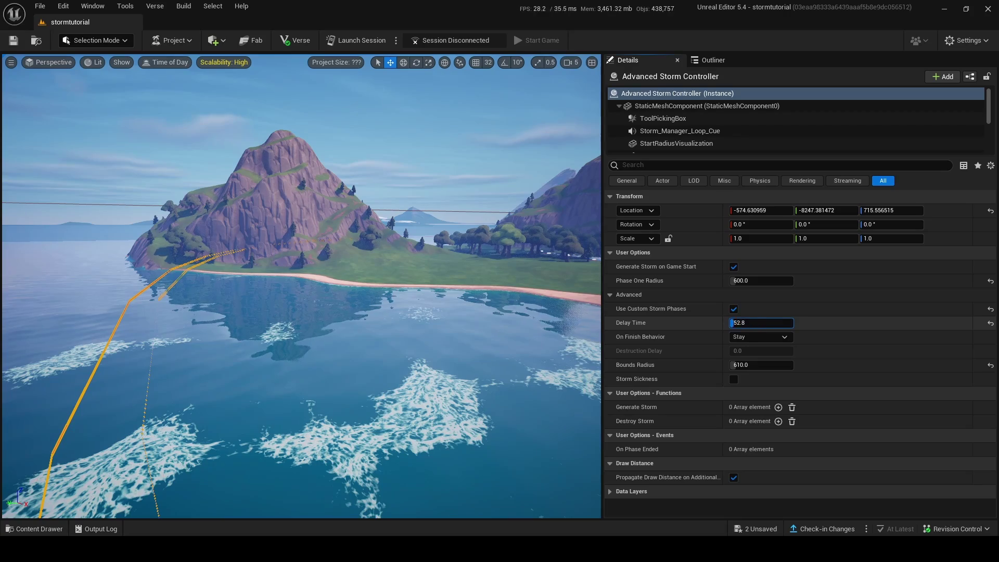
key("w")
left_click_drag(416, 249, 375, 302)
scroll(364, 292, "down", 1)
Try a Phase One Radius of 10 on the Advanced Storm Controller, then undo that change
left_click(739, 280)
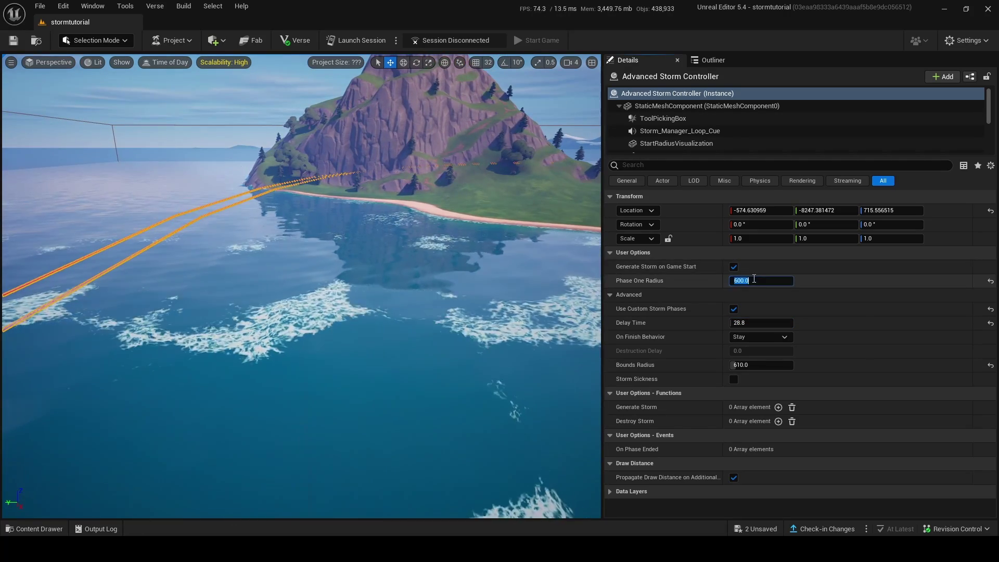
key("BackSpace")
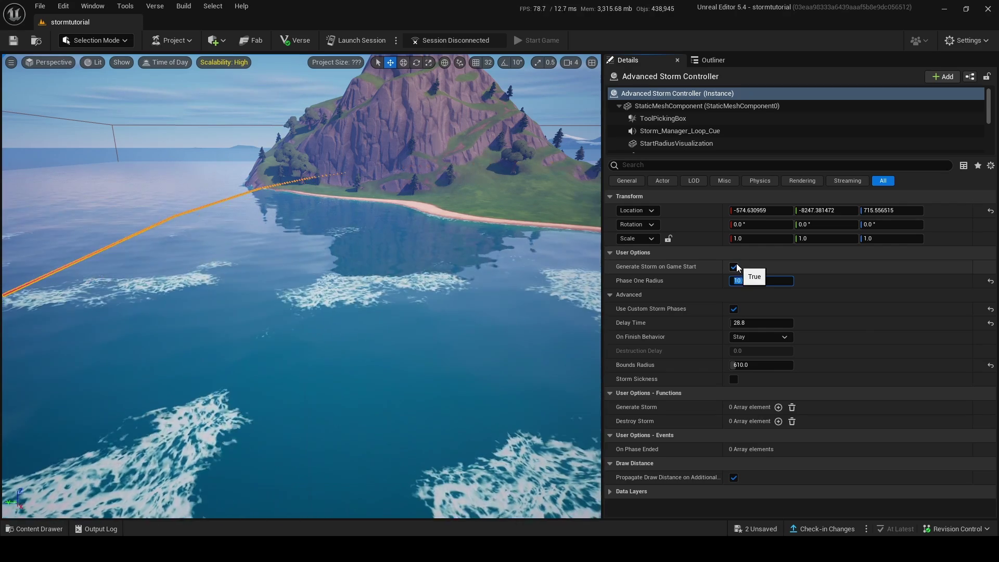
left_click_drag(396, 270, 432, 234)
key("w")
scroll(364, 286, "down", 1)
key("w")
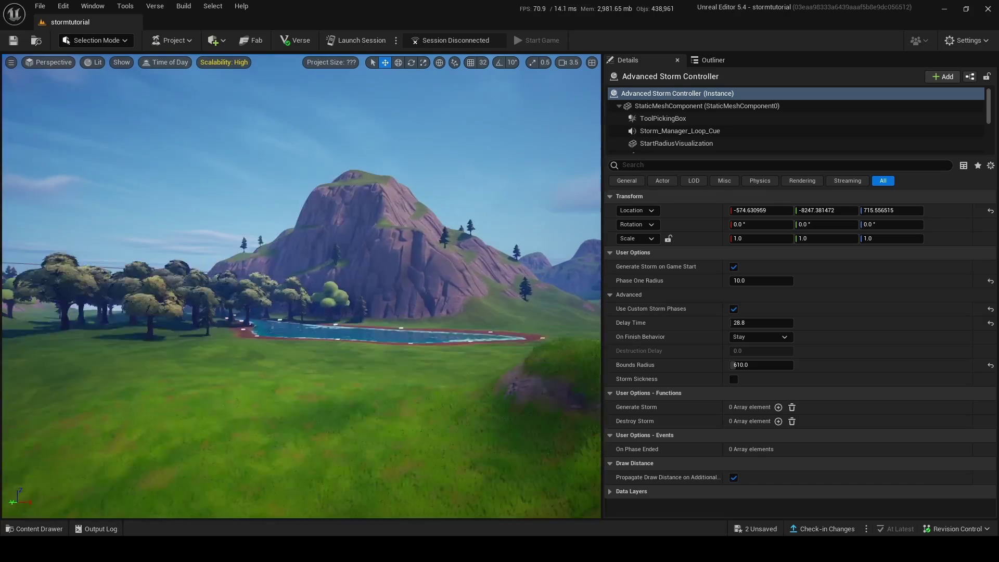
key("ctrl+z")
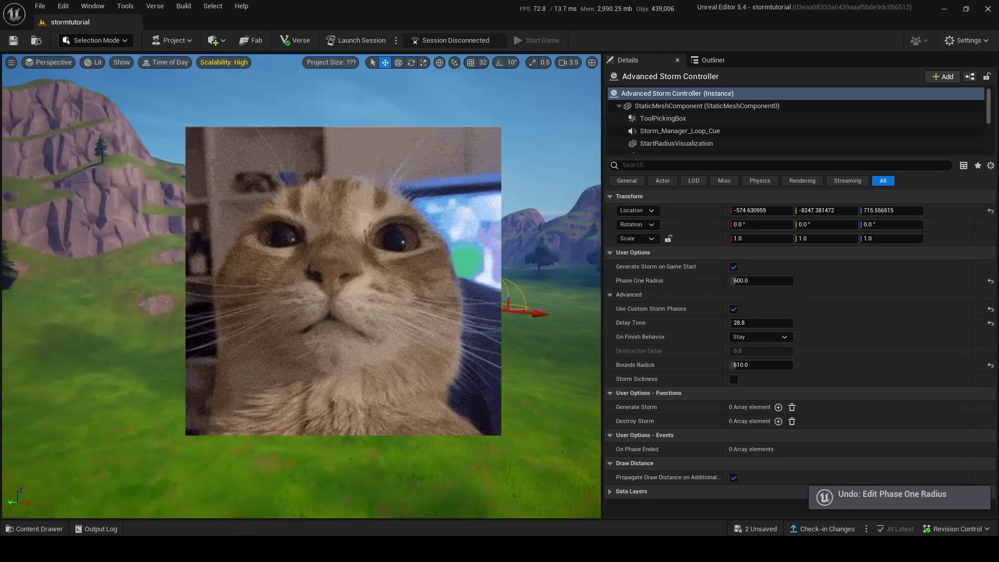
Set the Advanced Storm Controller's Delay Time to 10
left_click(749, 323)
key("BackSpace")
type("10")
key("Return")
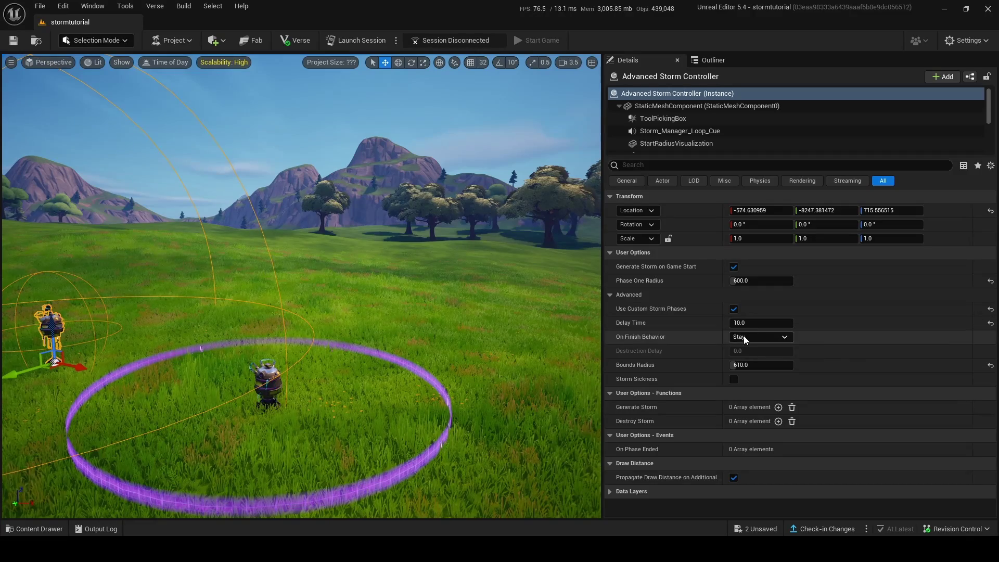
Review the On Finish Behavior choices and examine the area around the storm controller and its beacon
left_click(763, 338)
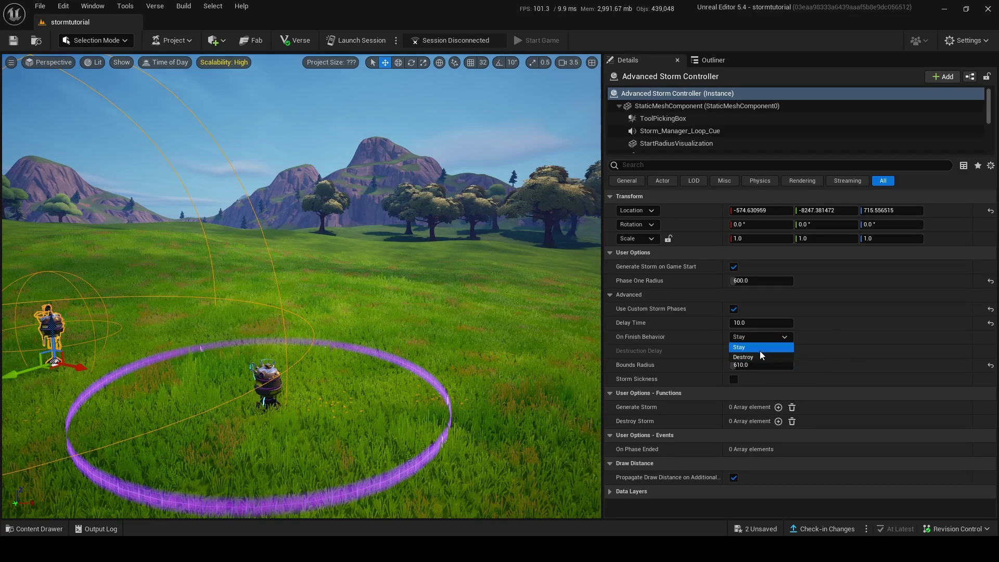
left_click(758, 338)
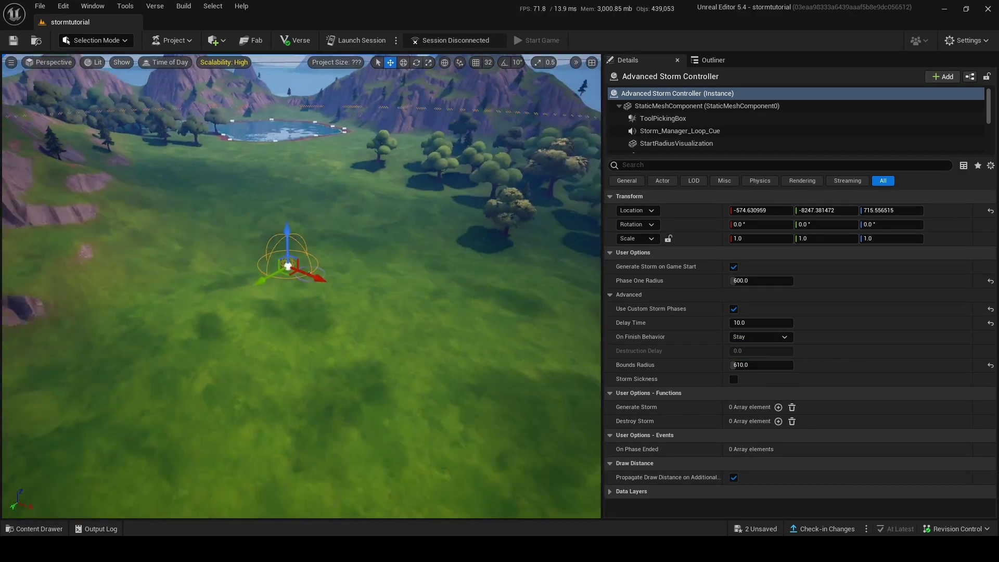
key("w")
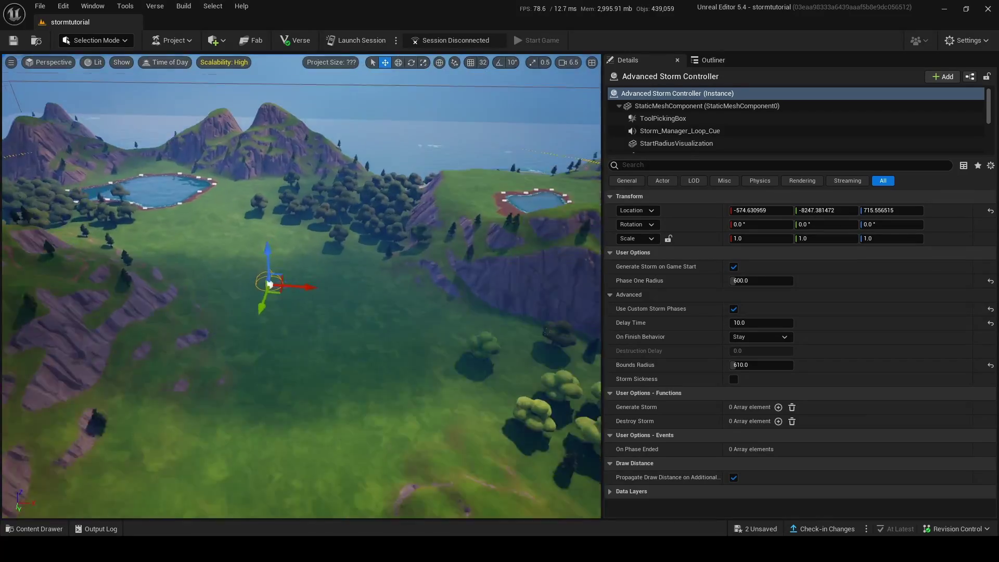
key("w")
scroll(302, 286, "down", 3)
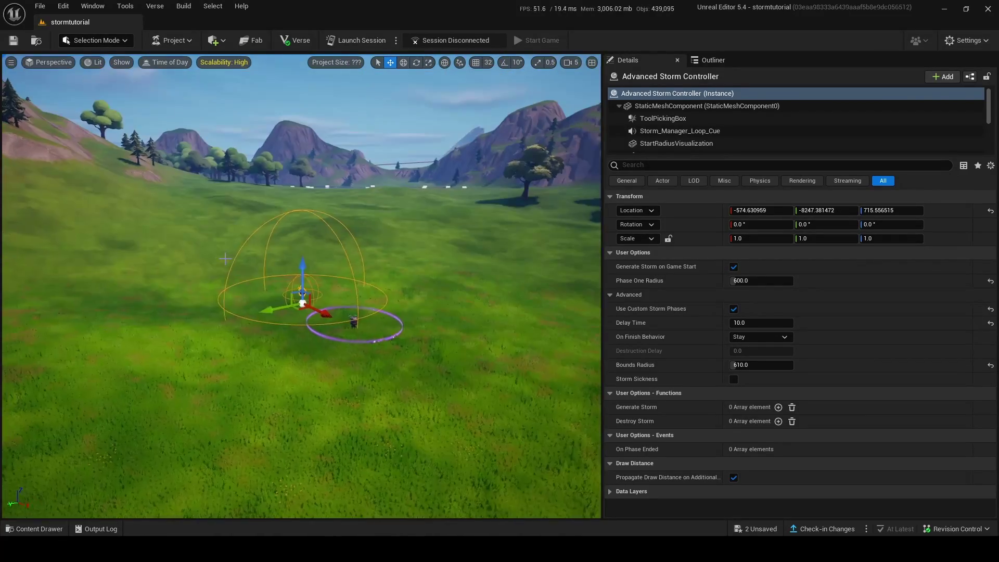
key("a")
scroll(225, 259, "down", 3)
key("d")
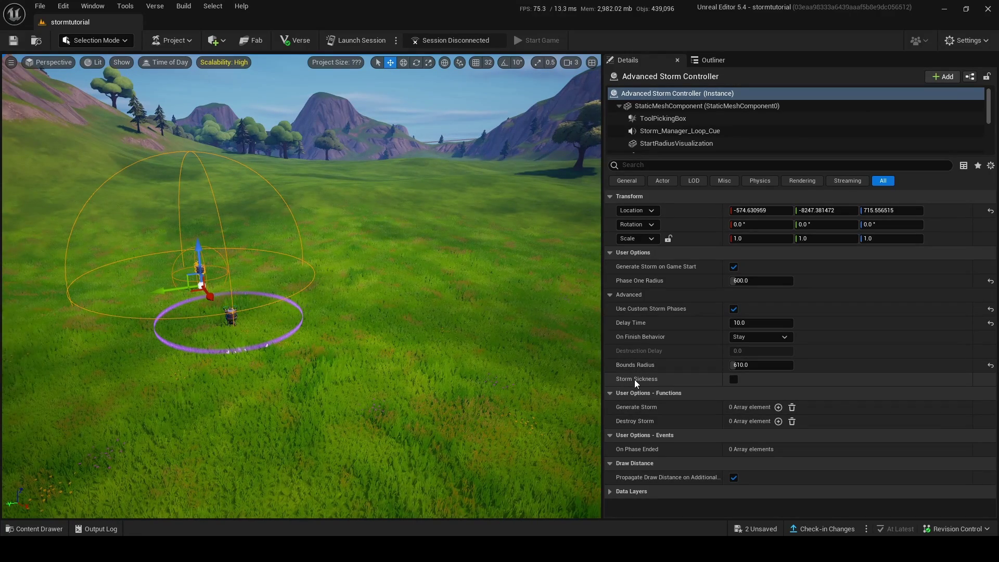
Enable Storm Sickness on the Advanced Storm Controller
mouse_move(635, 381)
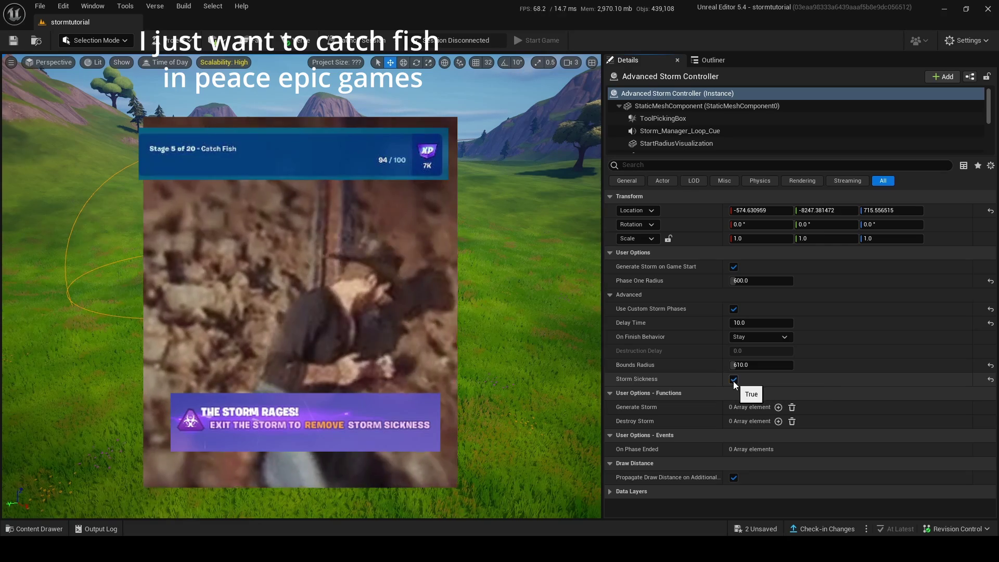
left_click(733, 380)
left_click(735, 379)
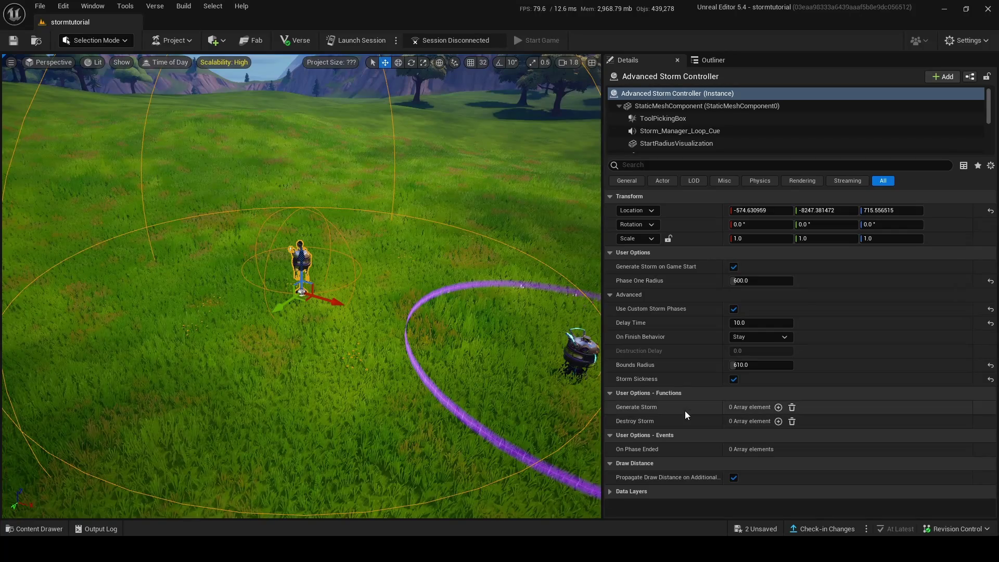
Examine the controller's function and event options and the area around the beacon's purple storm ring
left_click_drag(244, 192, 312, 177)
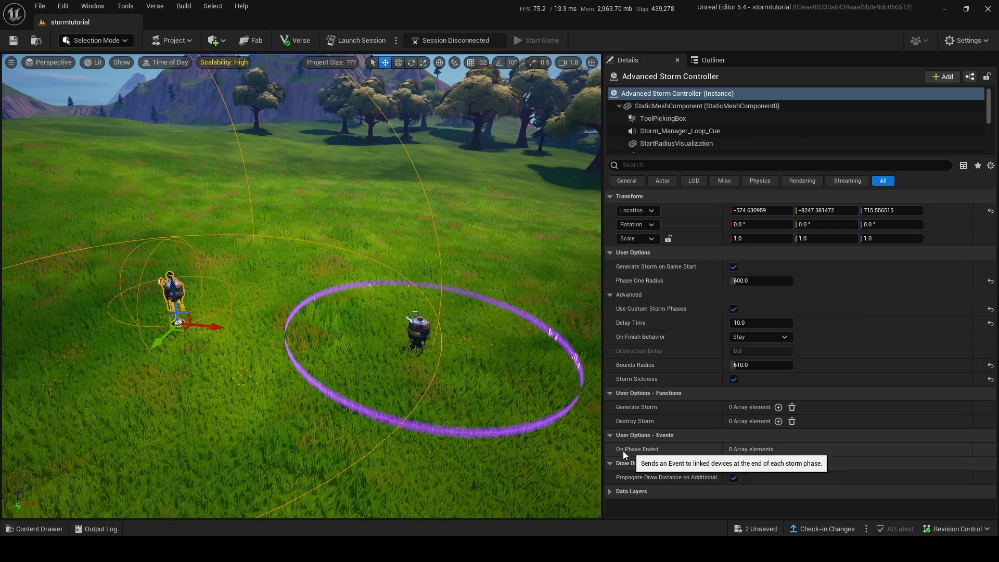
left_click_drag(416, 322, 461, 309)
left_click_drag(365, 347, 360, 347)
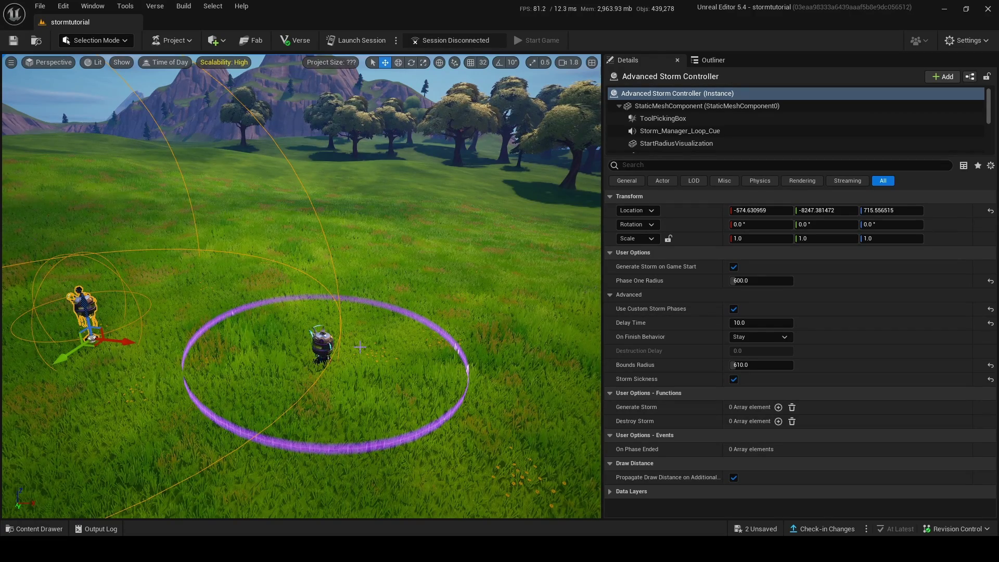
left_click_drag(360, 347, 380, 289)
key("w")
left_click_drag(302, 286, 359, 328)
left_click_drag(302, 286, 346, 304)
key("w")
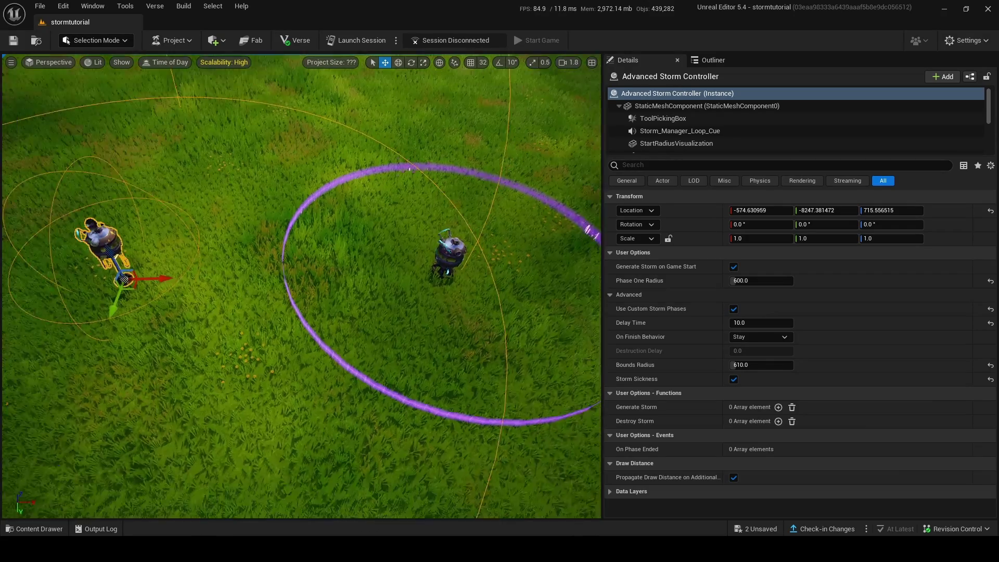
Move the Advanced Storm Controller Beacon along X to about -62.8, close to the controller, and leave its Phase at 1
left_click(446, 290)
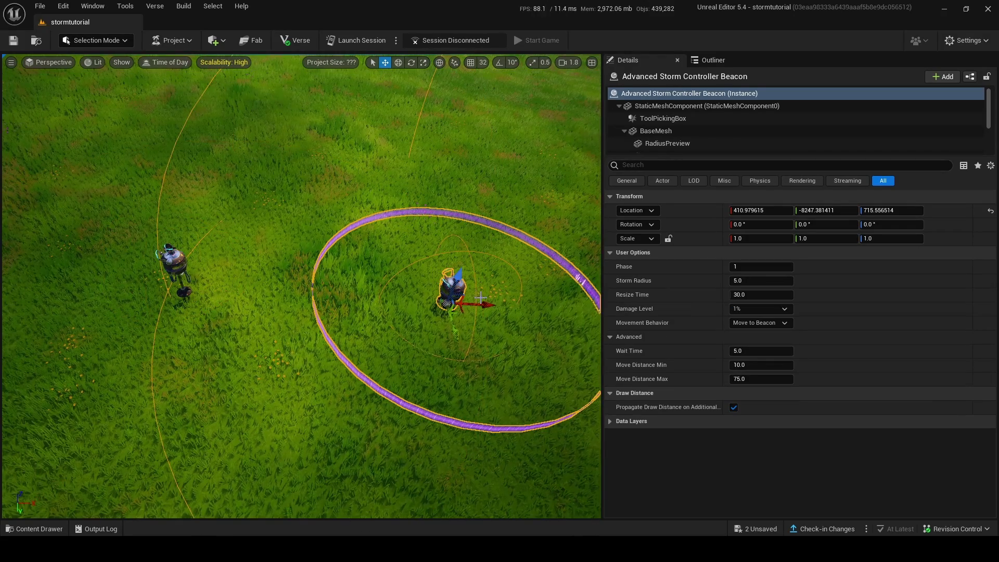
left_click_drag(485, 303, 350, 303)
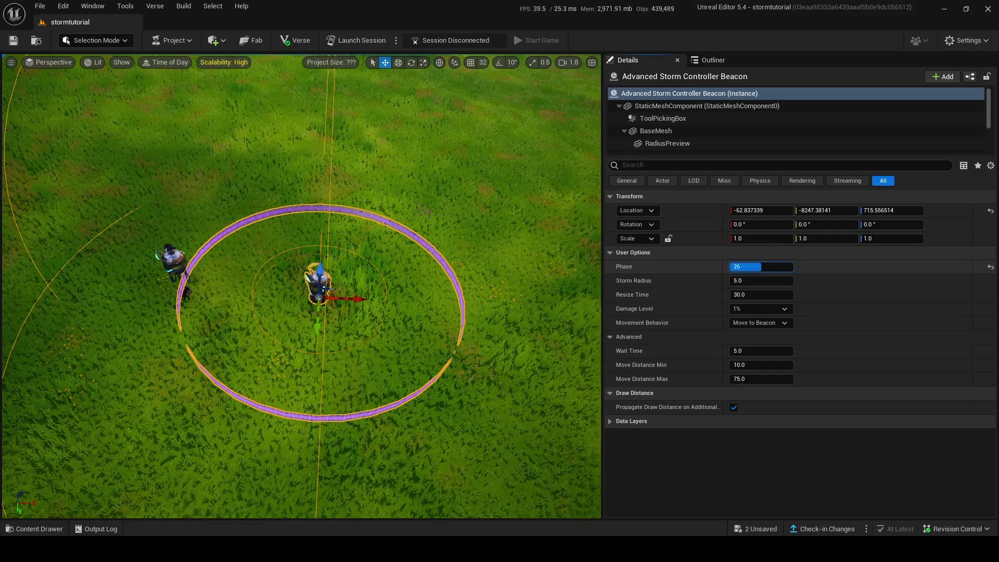
left_click_drag(792, 267, 731, 267)
scroll(212, 247, "up", 7)
scroll(212, 246, "down", 3)
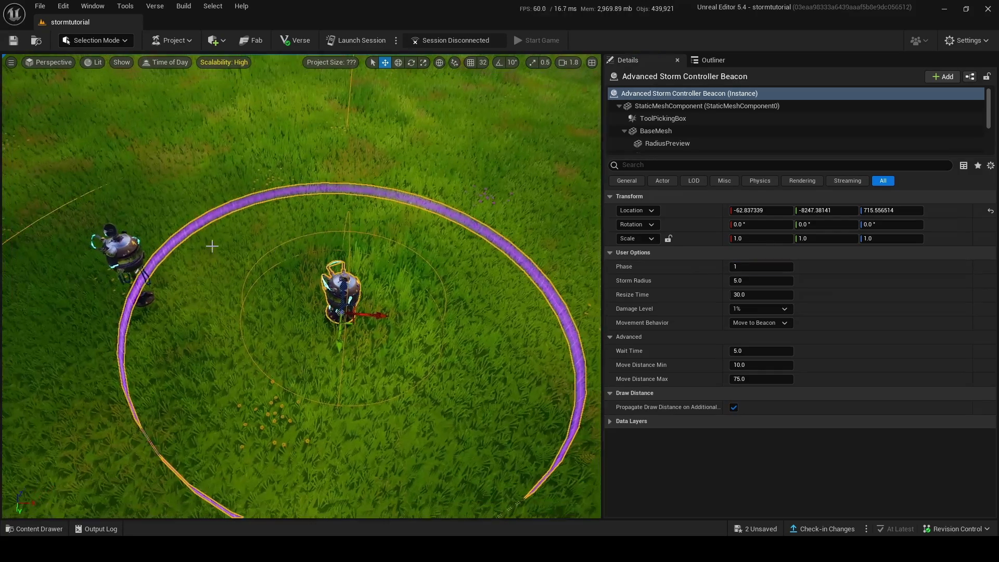
Move the Advanced Storm Controller along X to about -63.6 so it overlaps the beacon
left_click(143, 253)
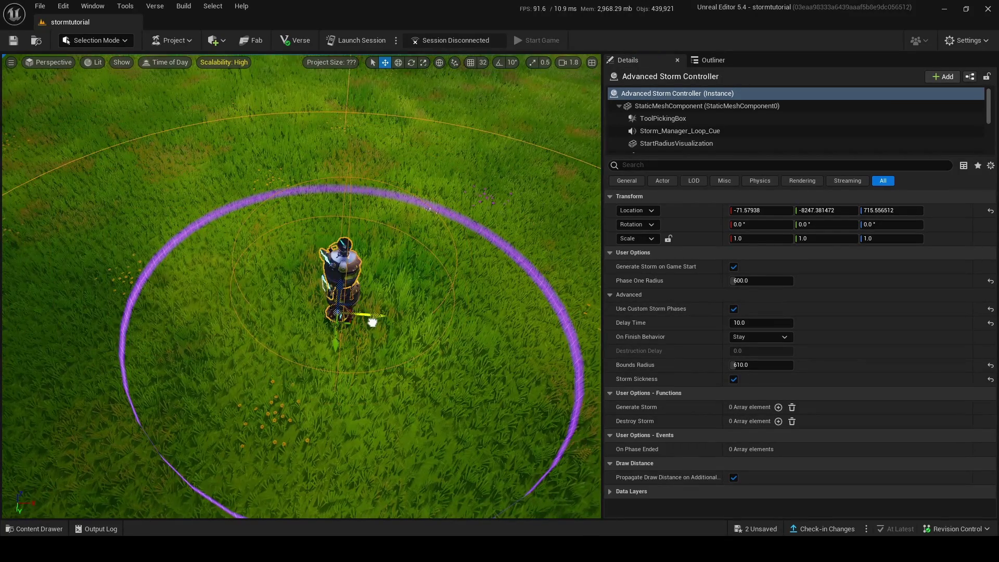
scroll(374, 323, "up", 5)
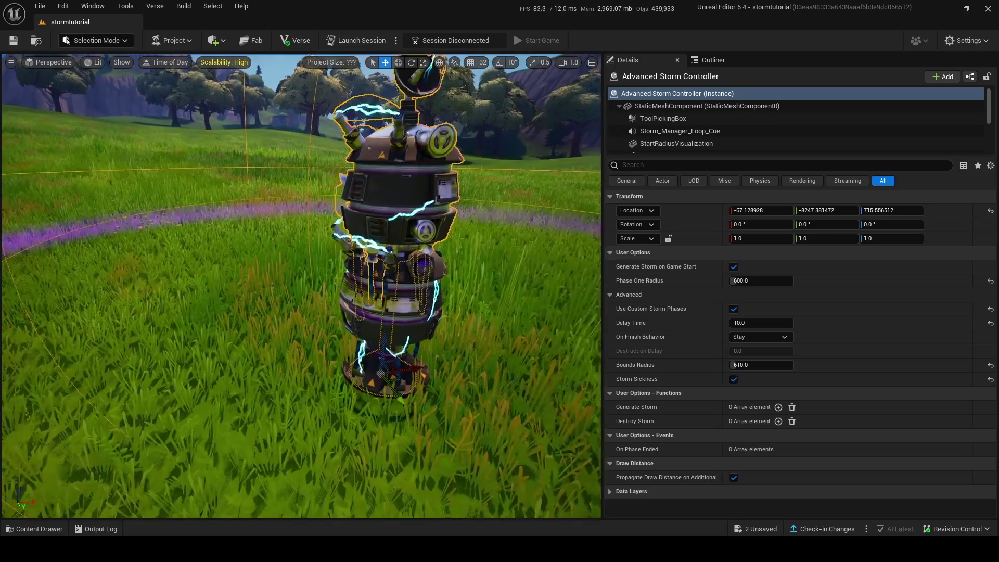
left_click_drag(410, 358, 414, 358)
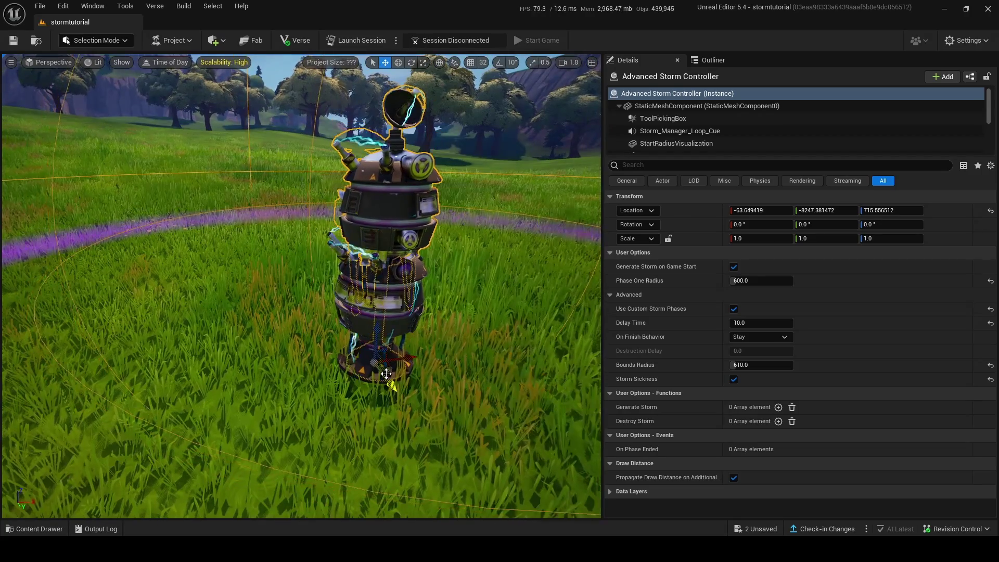
Raise the storm controller and its beacon together to a Z location of about 912, then select only the beacon
left_click(371, 328, "ctrl")
scroll(364, 323, "down", 9)
left_click_drag(316, 289, 315, 239)
scroll(314, 261, "up", 8)
left_click(311, 286)
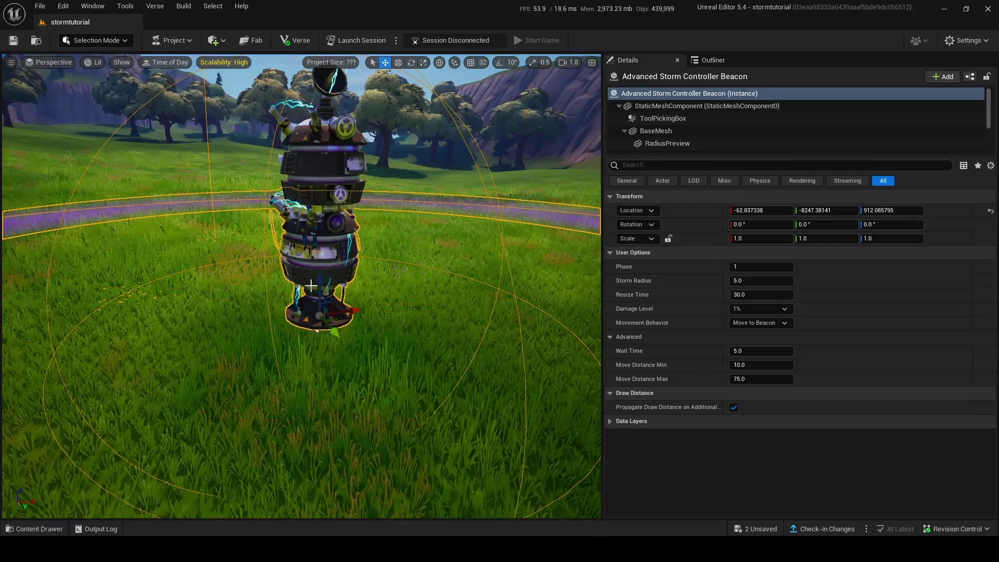
mouse_move(311, 272)
left_mouse_down()
mouse_move(276, 283)
mouse_move(307, 268)
left_mouse_up()
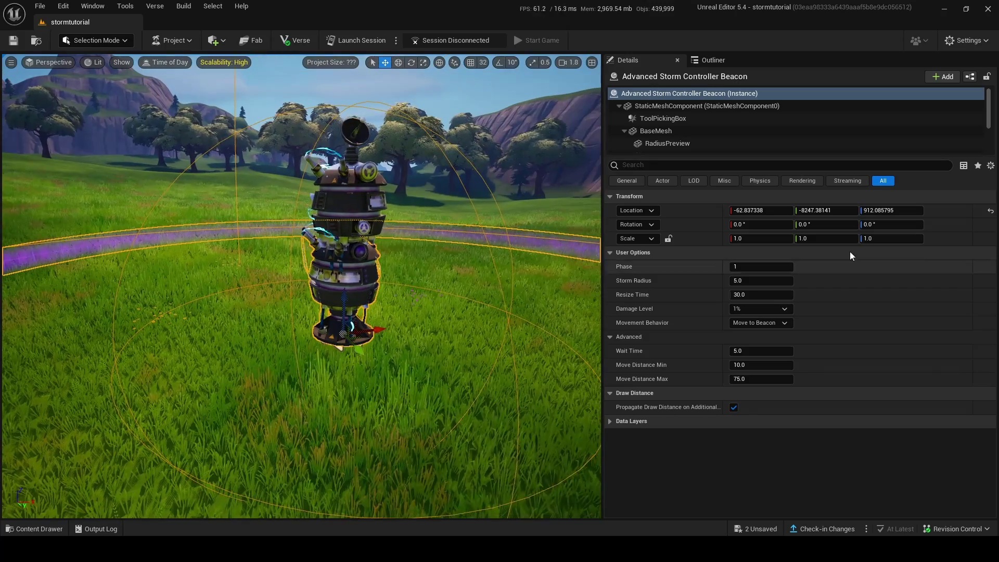
Check the controller's Phase One Radius and set the beacon's Storm Radius to 600
left_click_drag(341, 196, 335, 196)
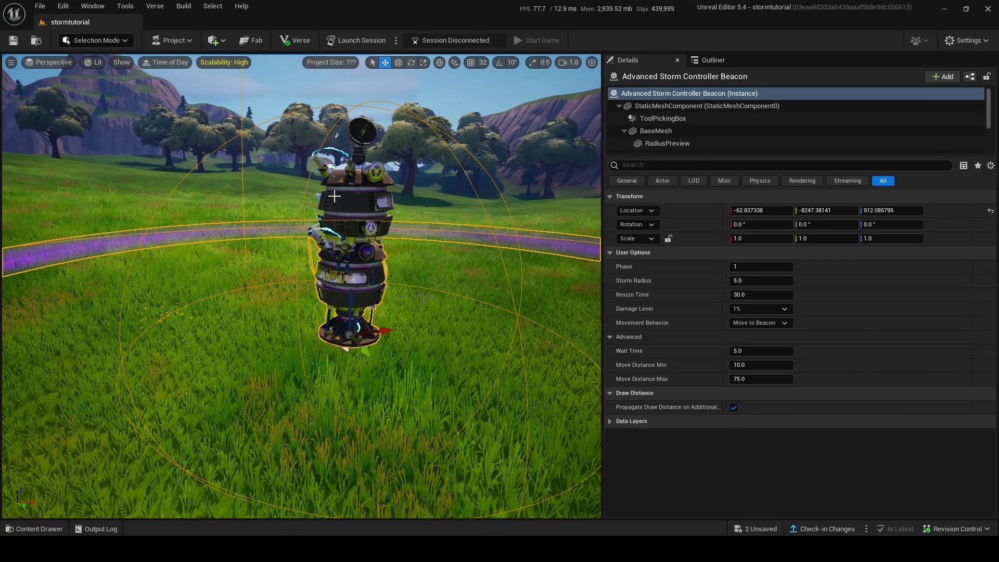
left_click(348, 199)
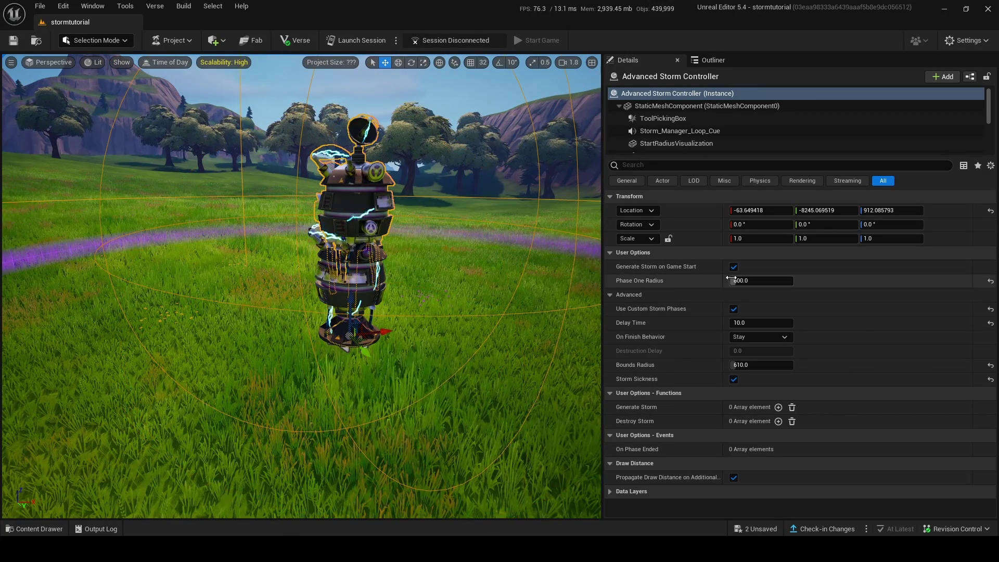
left_click(356, 284)
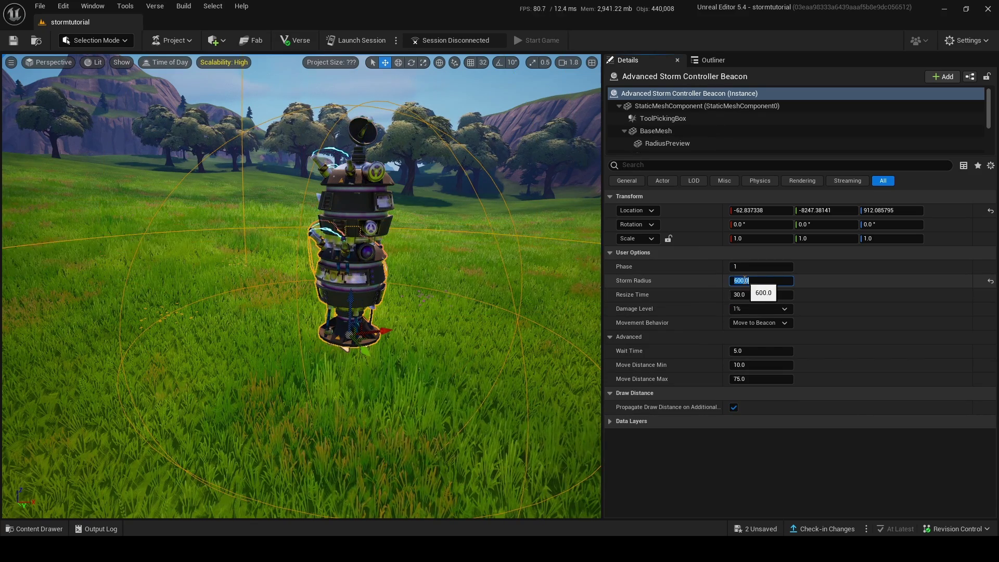
key("Return")
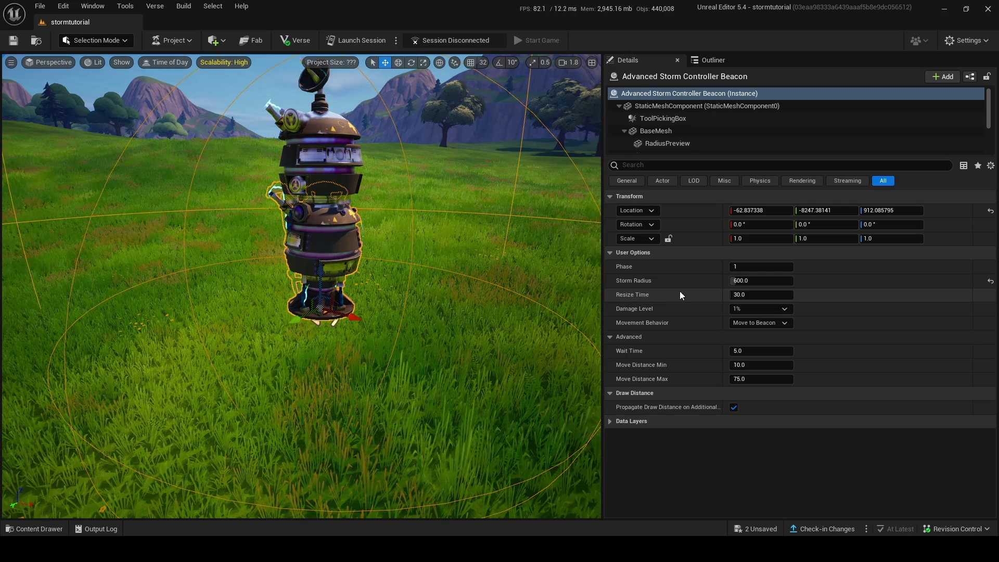
Set the beacon's Resize Time to 5
left_click(735, 281)
key("Tab")
type("5")
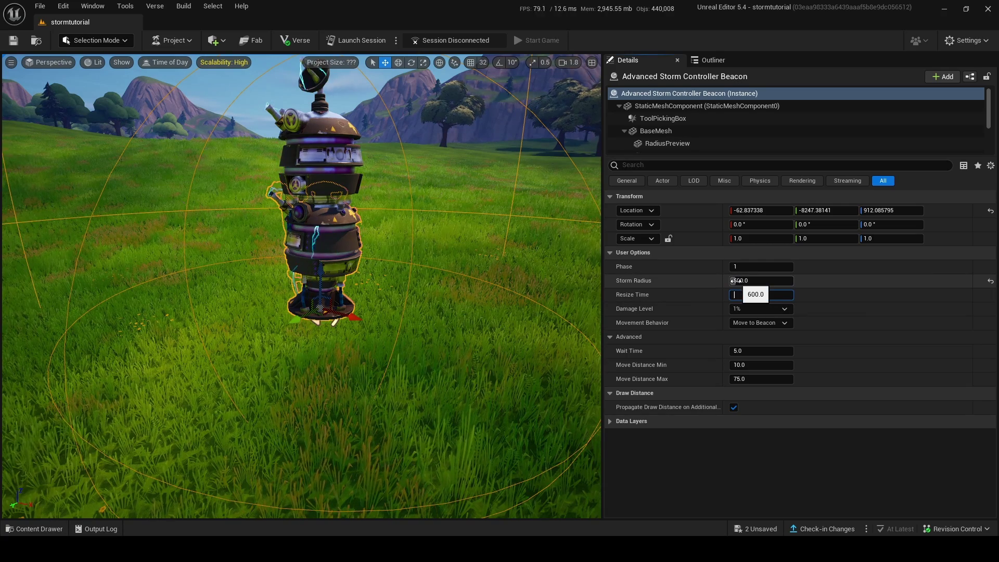
key("Return")
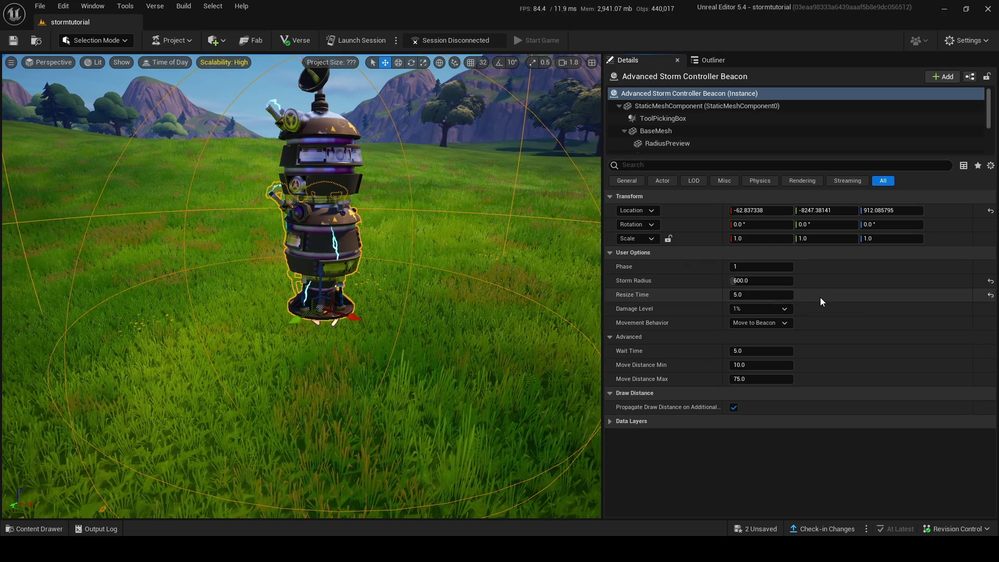
Review the beacon's Damage Level and Movement Behavior choices, keeping 1% and Move to Beacon
left_click(769, 311)
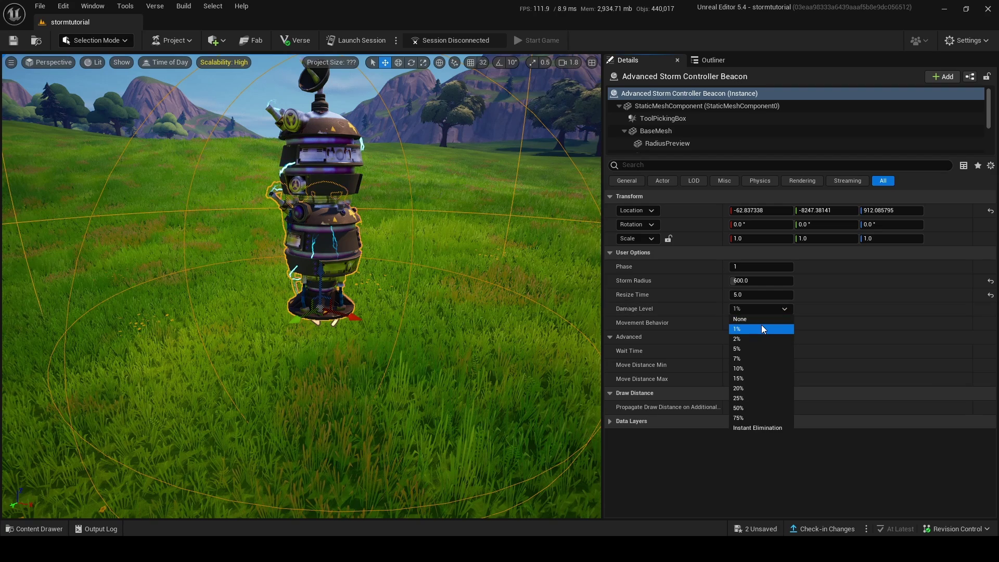
left_click(762, 328)
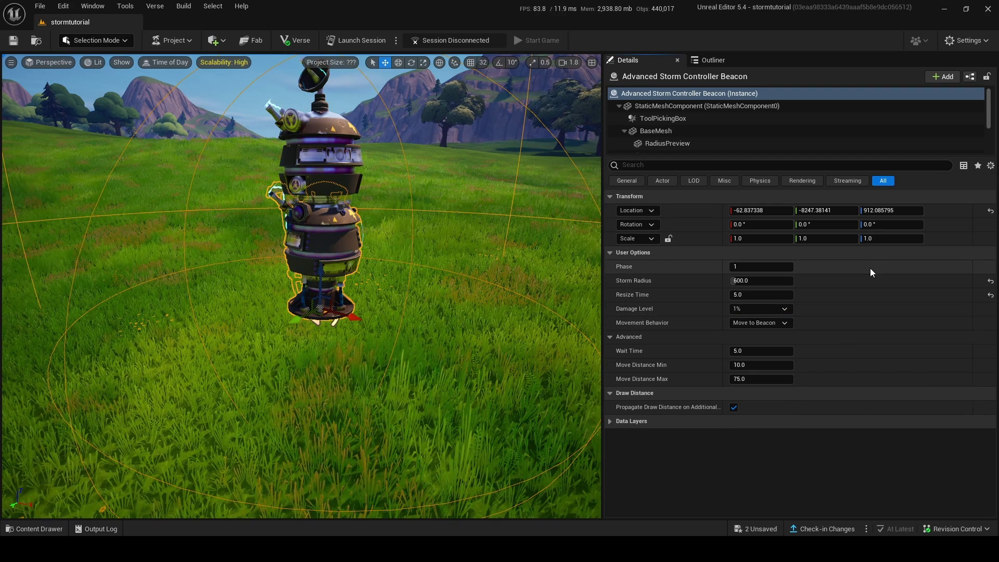
left_click(778, 323)
left_click(768, 345)
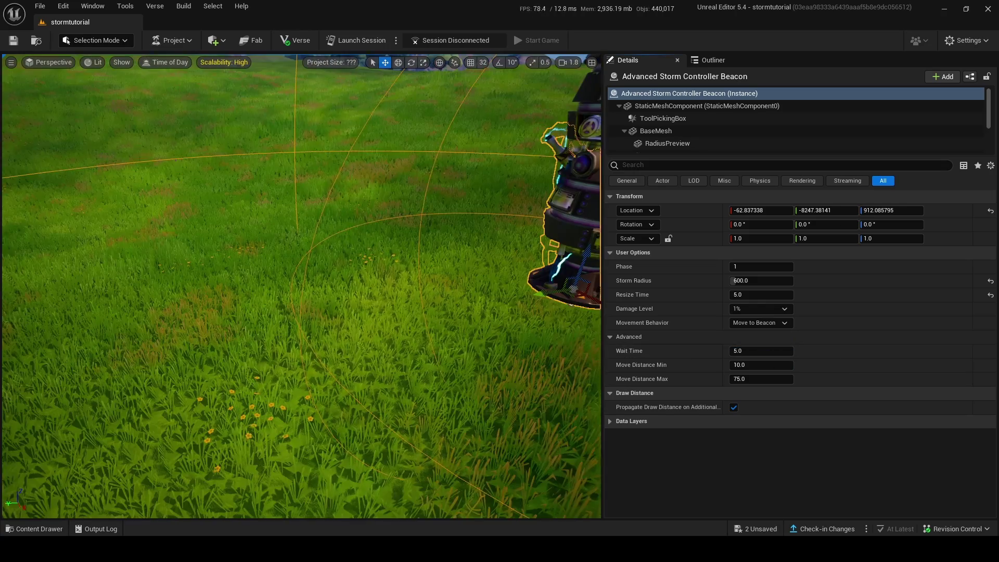
Try Move Randomly as the beacon's Movement Behavior, then return it to Move to Beacon
key("s")
key("s")
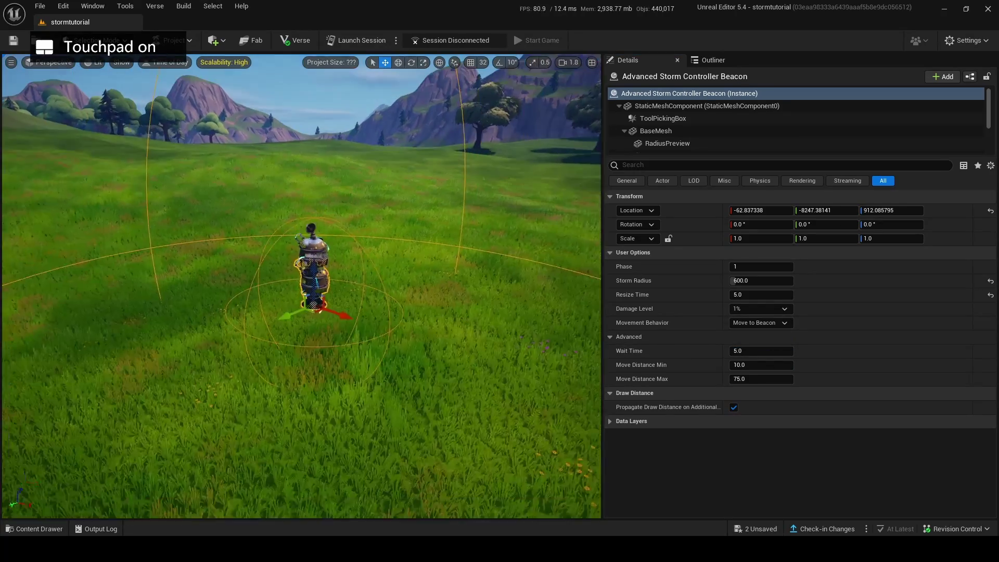
key("s")
scroll(301, 286, "up", 10)
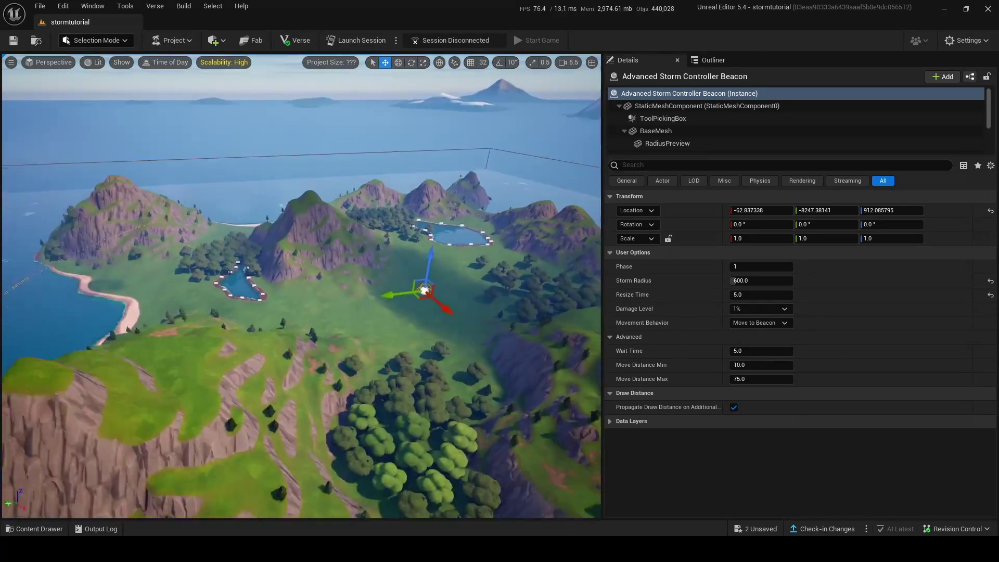
key("w")
left_click(776, 323)
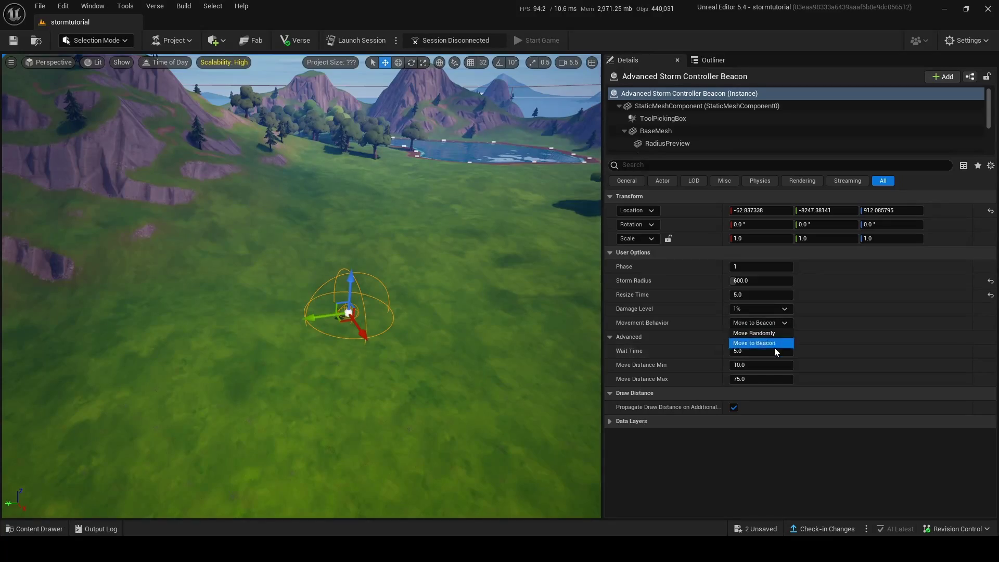
left_click(777, 334)
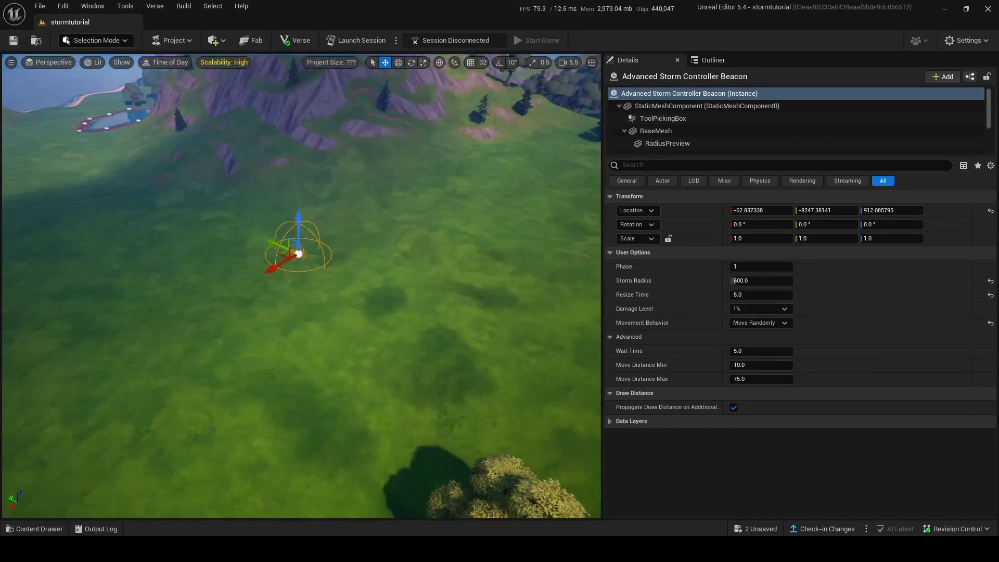
left_click(778, 322)
left_click(757, 346)
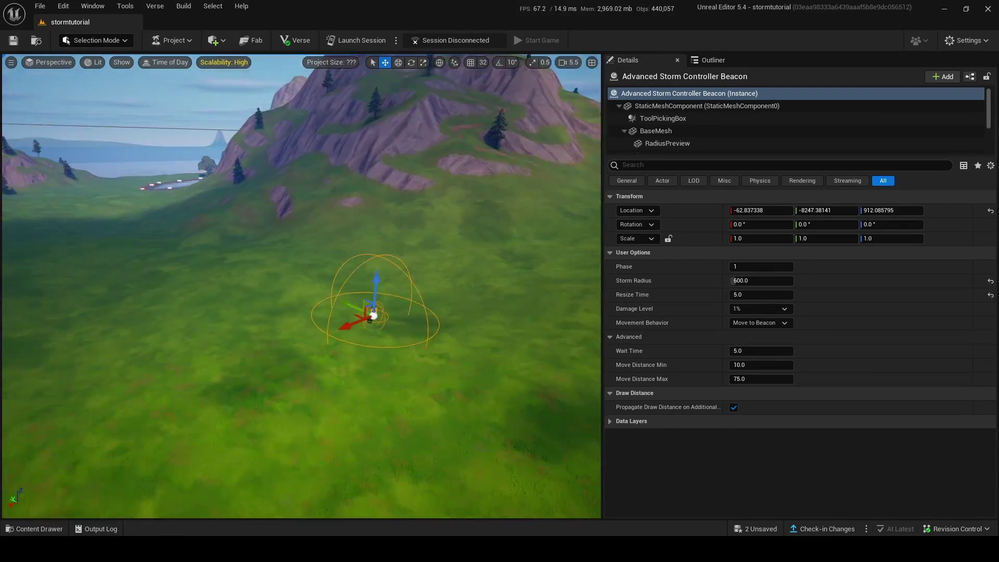
key("w")
scroll(302, 286, "down", 1)
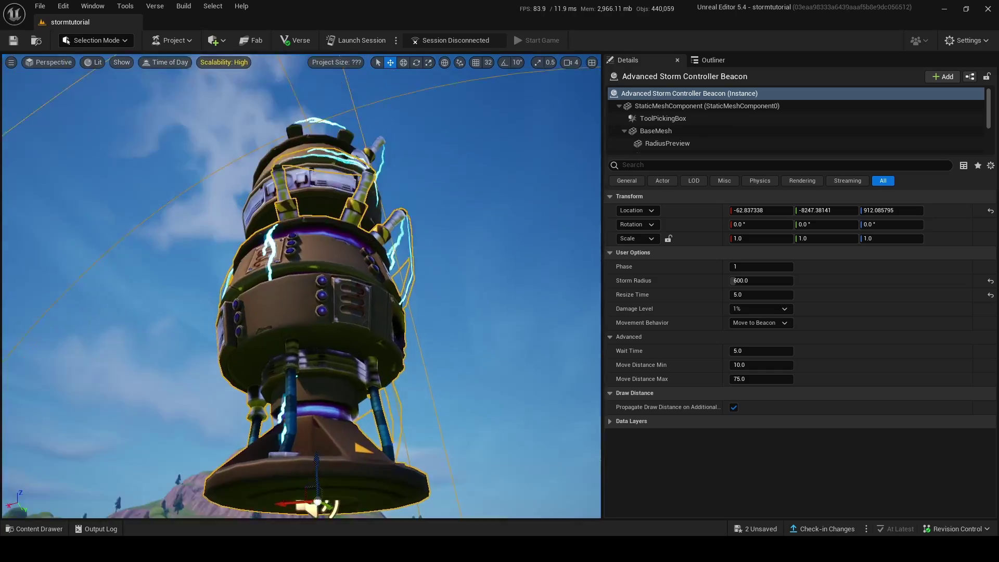
key("s")
key("w")
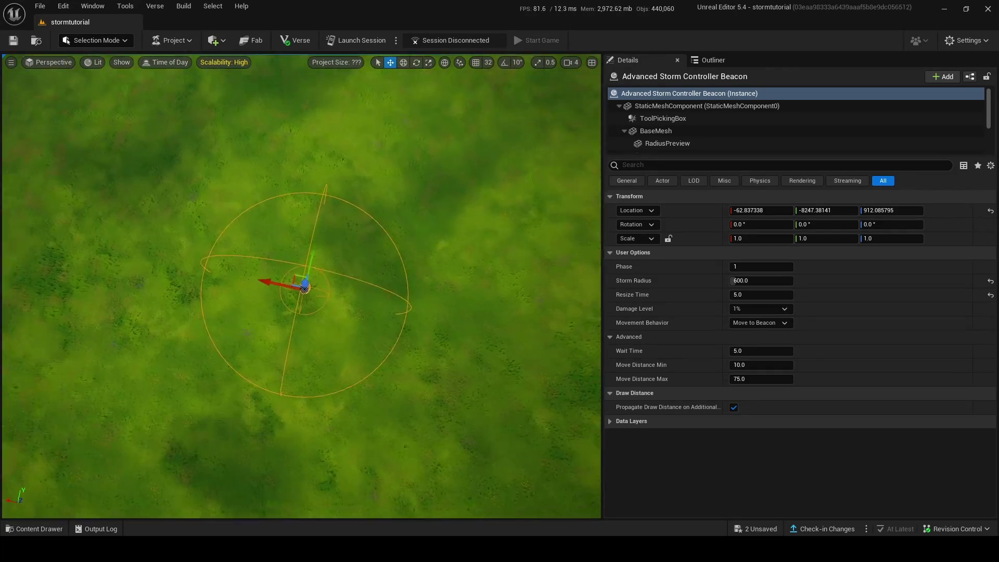
key("s")
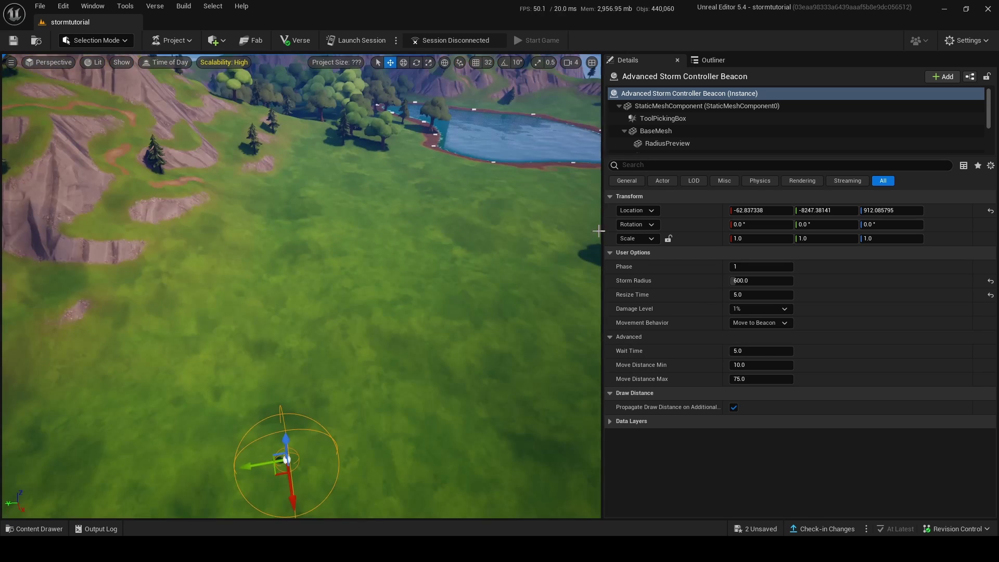
Try a Wait Time of 30 on the beacon, then restore it to 5
left_click_drag(758, 352, 736, 351)
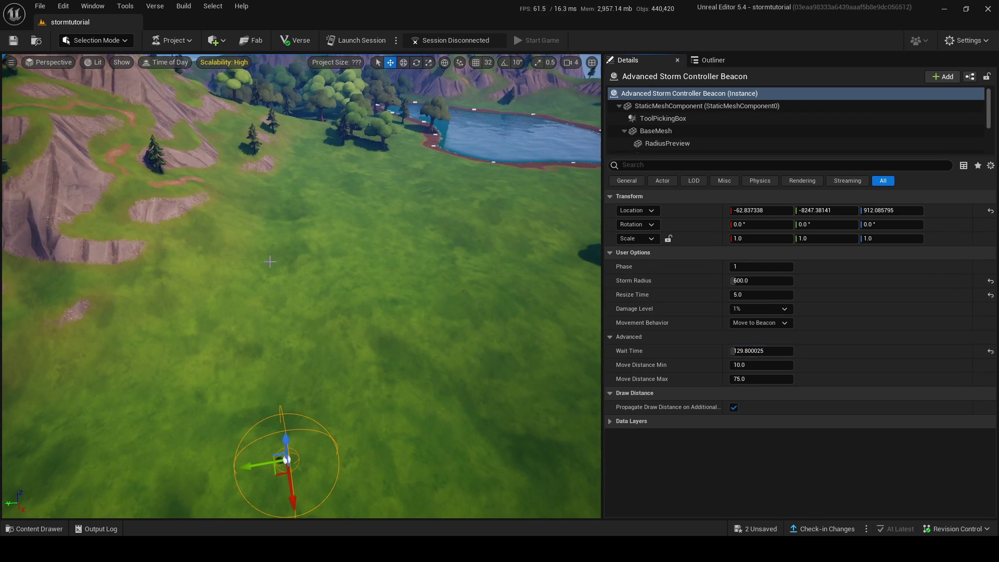
left_click(739, 351)
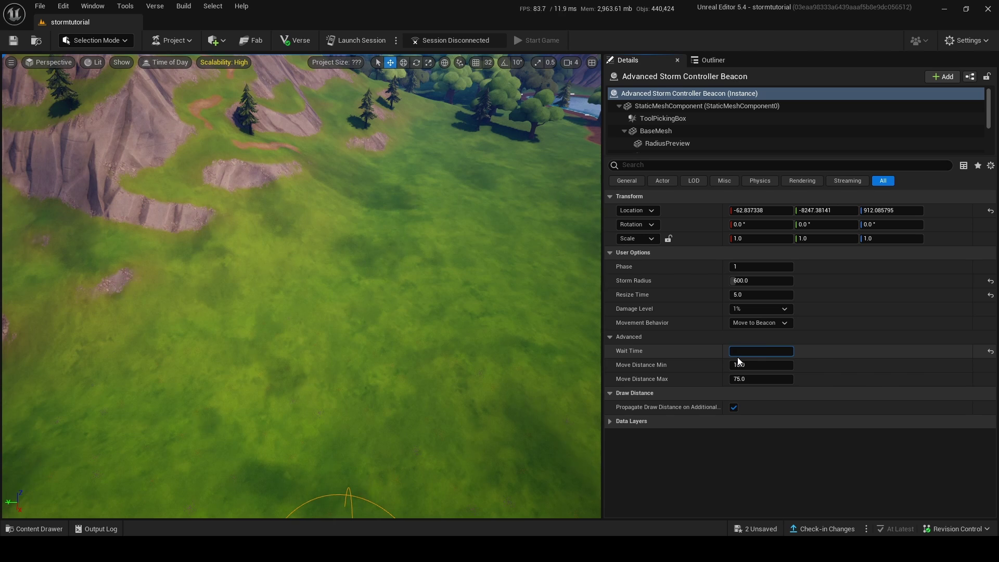
key("Return")
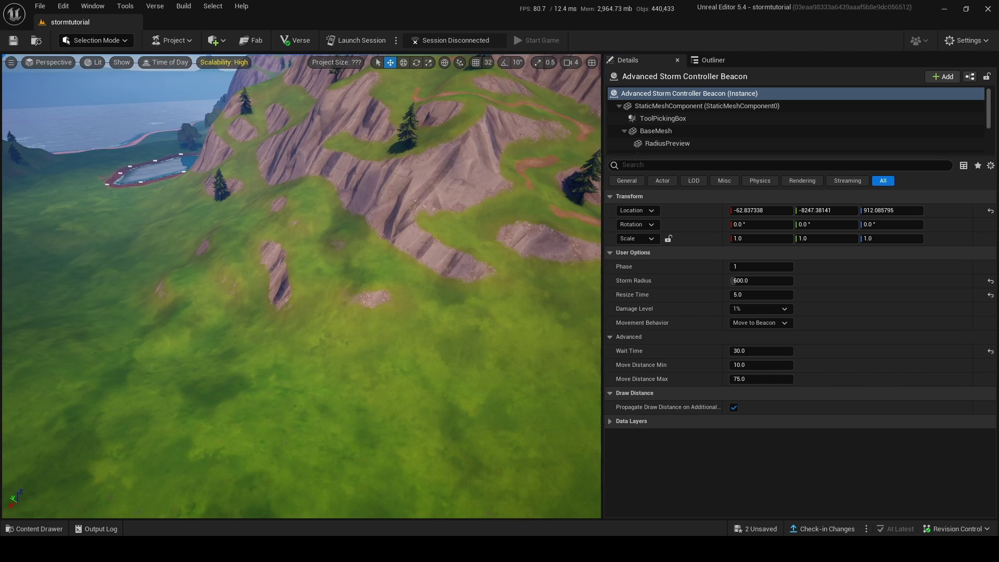
left_click(762, 350)
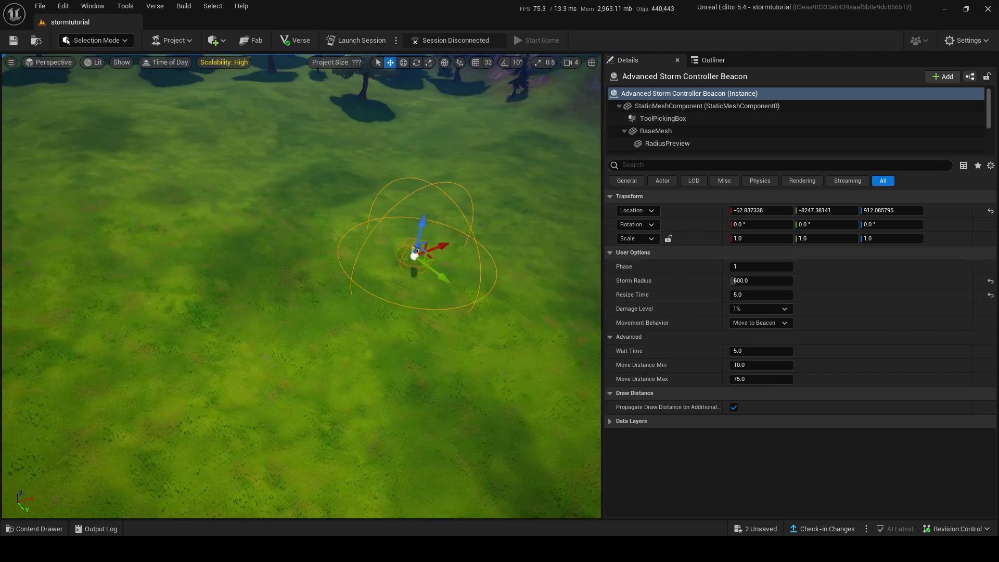
key("w")
scroll(302, 287, "down", 2)
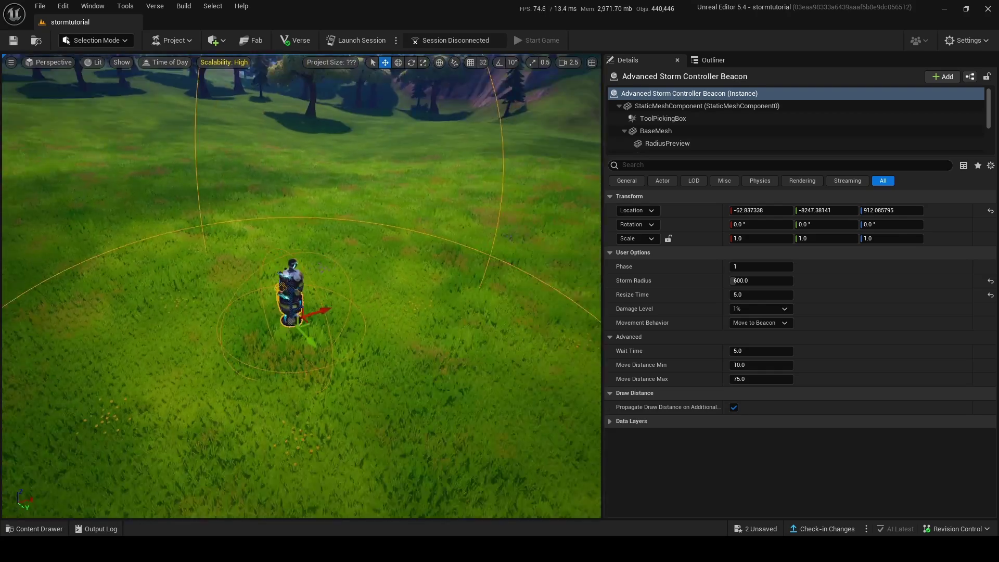
Switch the beacon's Movement Behavior to Move Randomly and set its Move Distance Min to about 320
key("w")
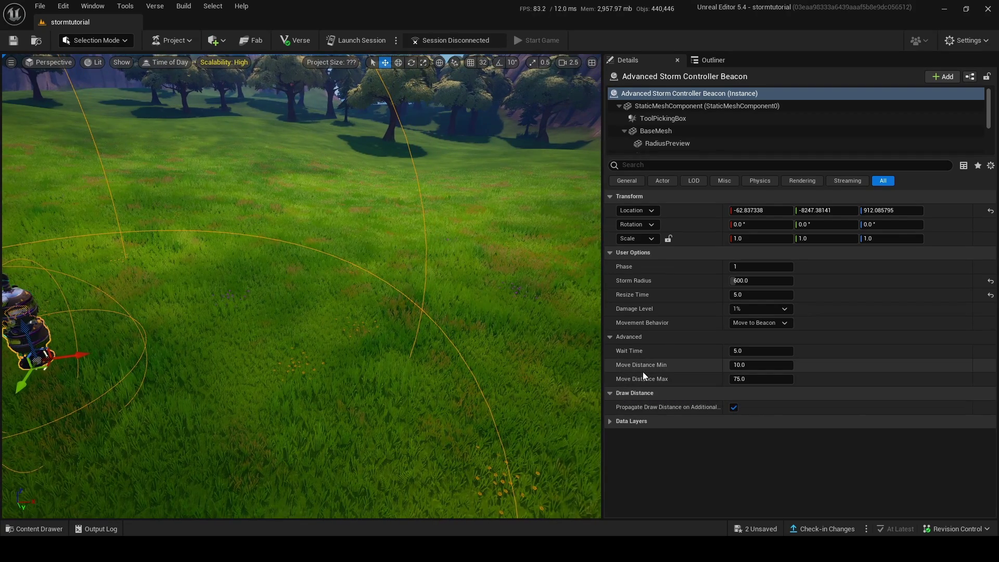
left_click(734, 322)
left_click(751, 334)
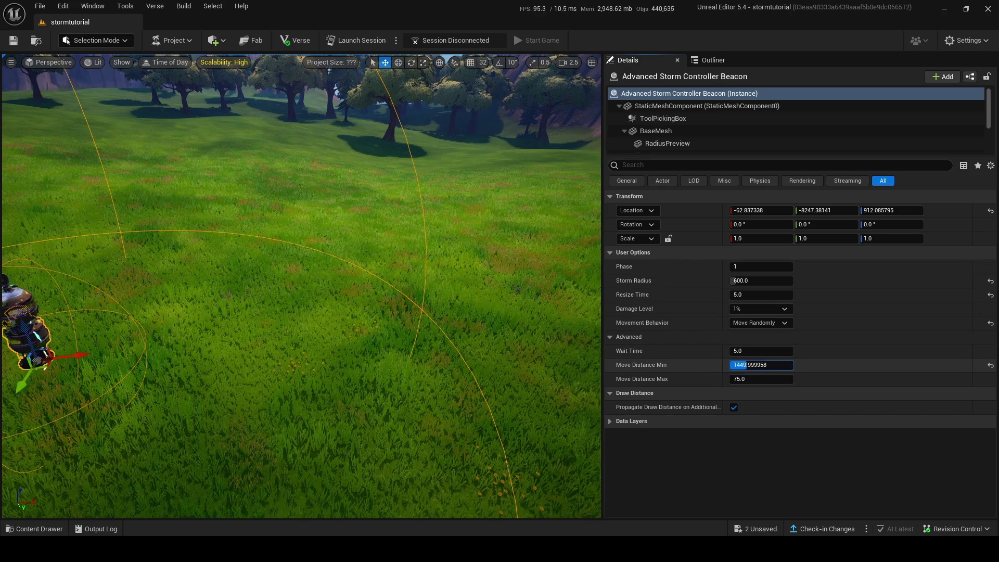
mouse_move(747, 365)
left_mouse_down()
mouse_move(739, 379)
mouse_move(748, 365)
left_mouse_up()
key("w")
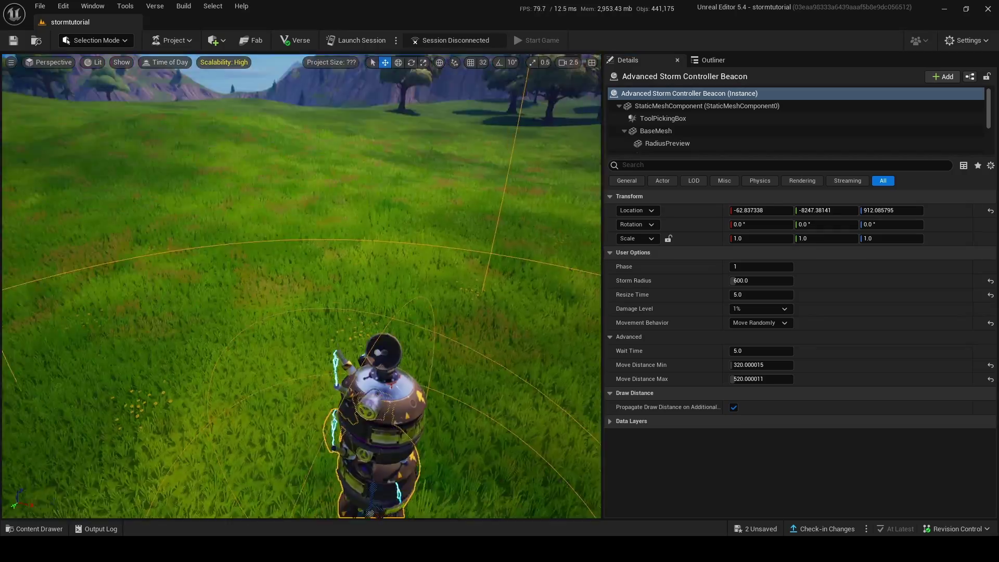
Reduce the beacon's Move Distance Max to about 280 and inspect its range against the surrounding terrain
scroll(302, 287, "down", 1)
key("s")
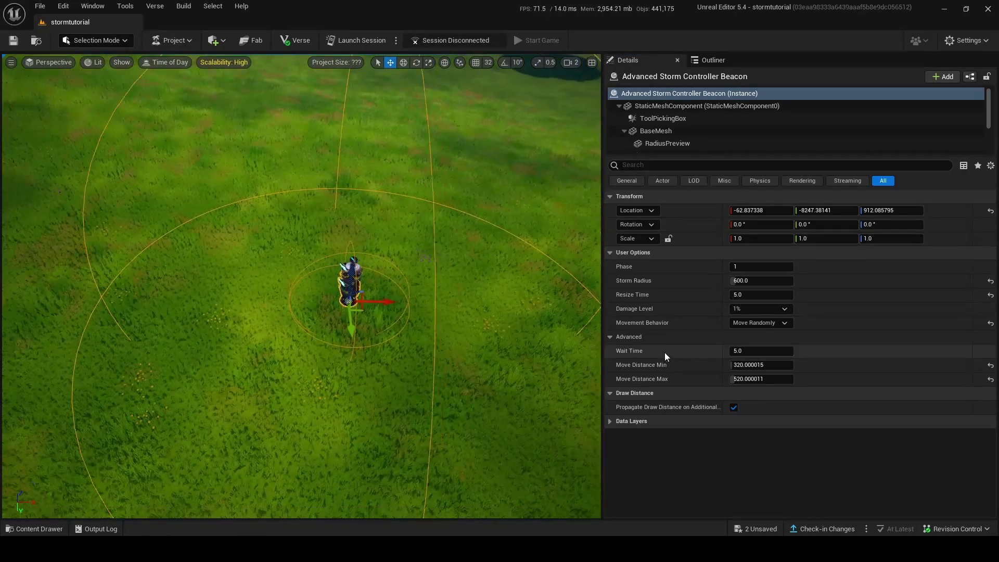
left_click_drag(757, 379, 743, 379)
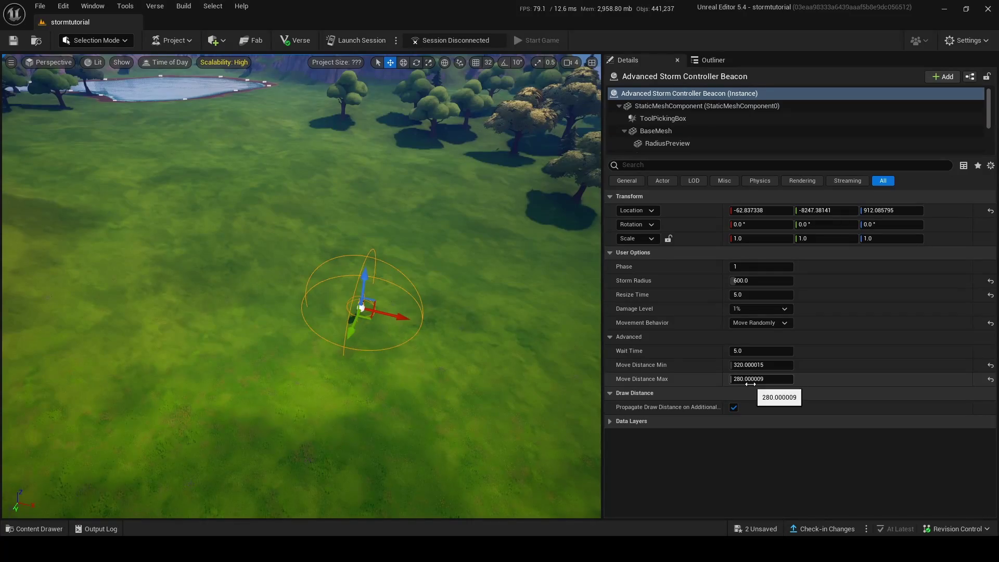
left_click_drag(292, 277, 567, 411)
key("s")
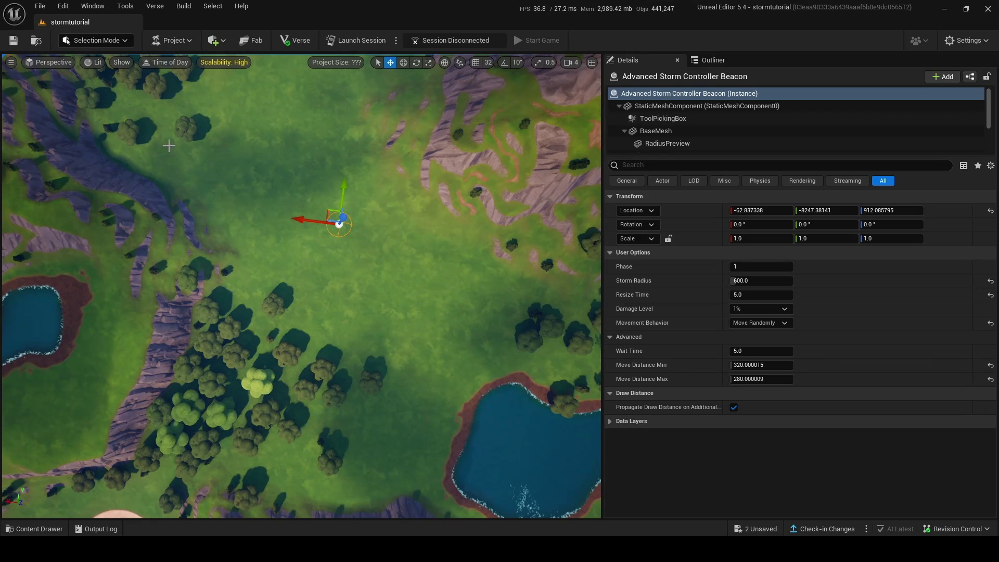